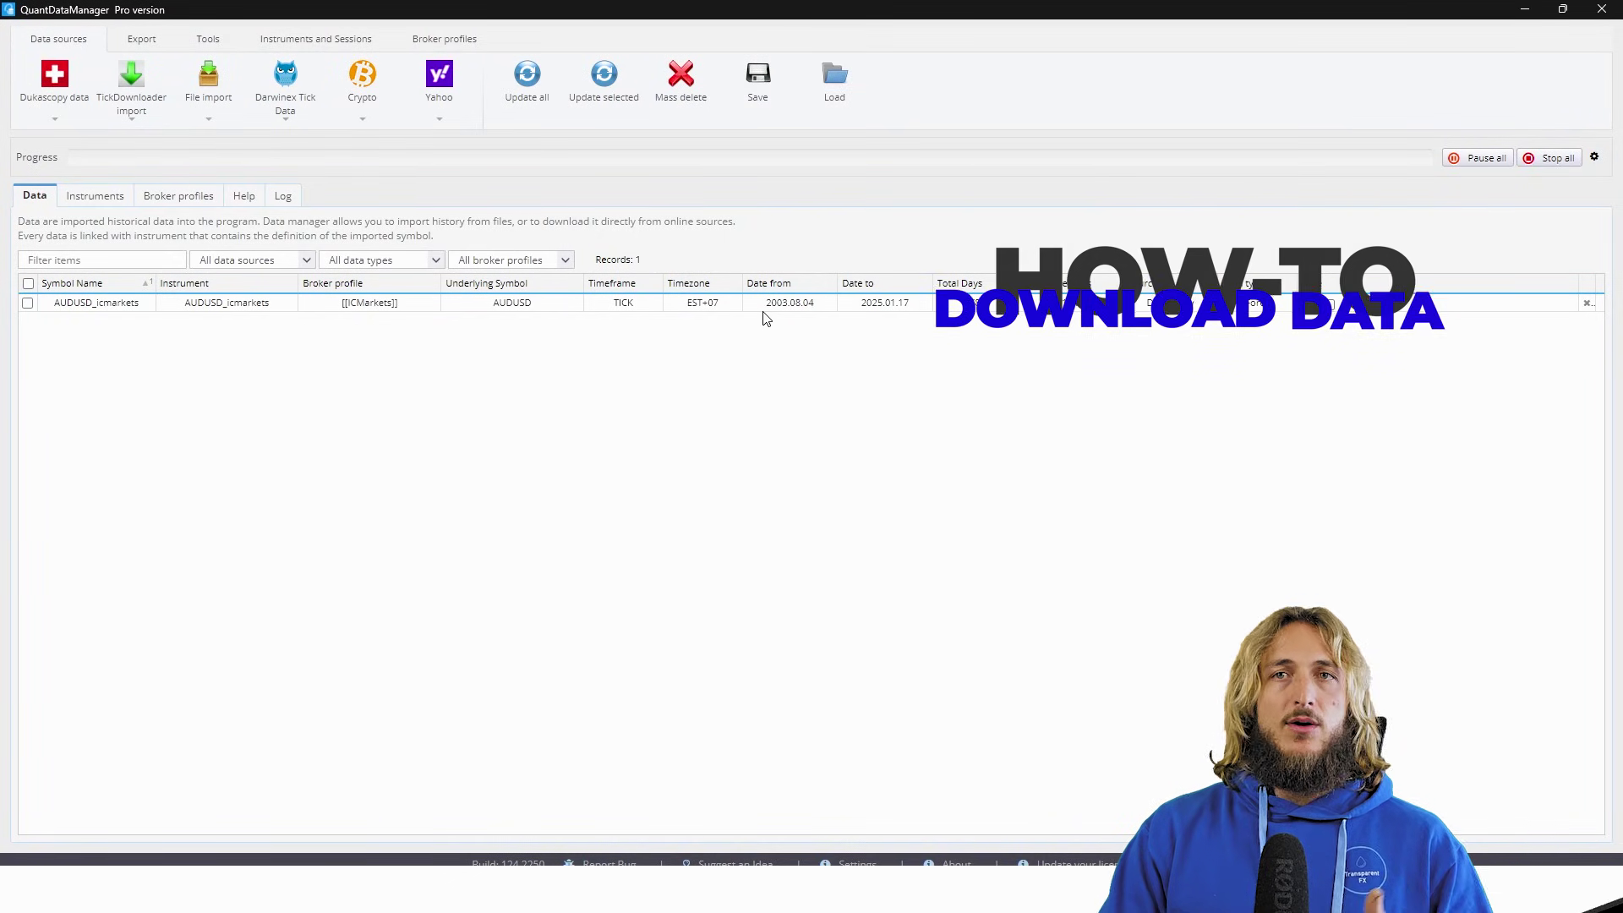
# Remove the AUDUSD_icmarkets symbol and confirm the deletion in the Delete data dialog
pyautogui.click(1587, 306)
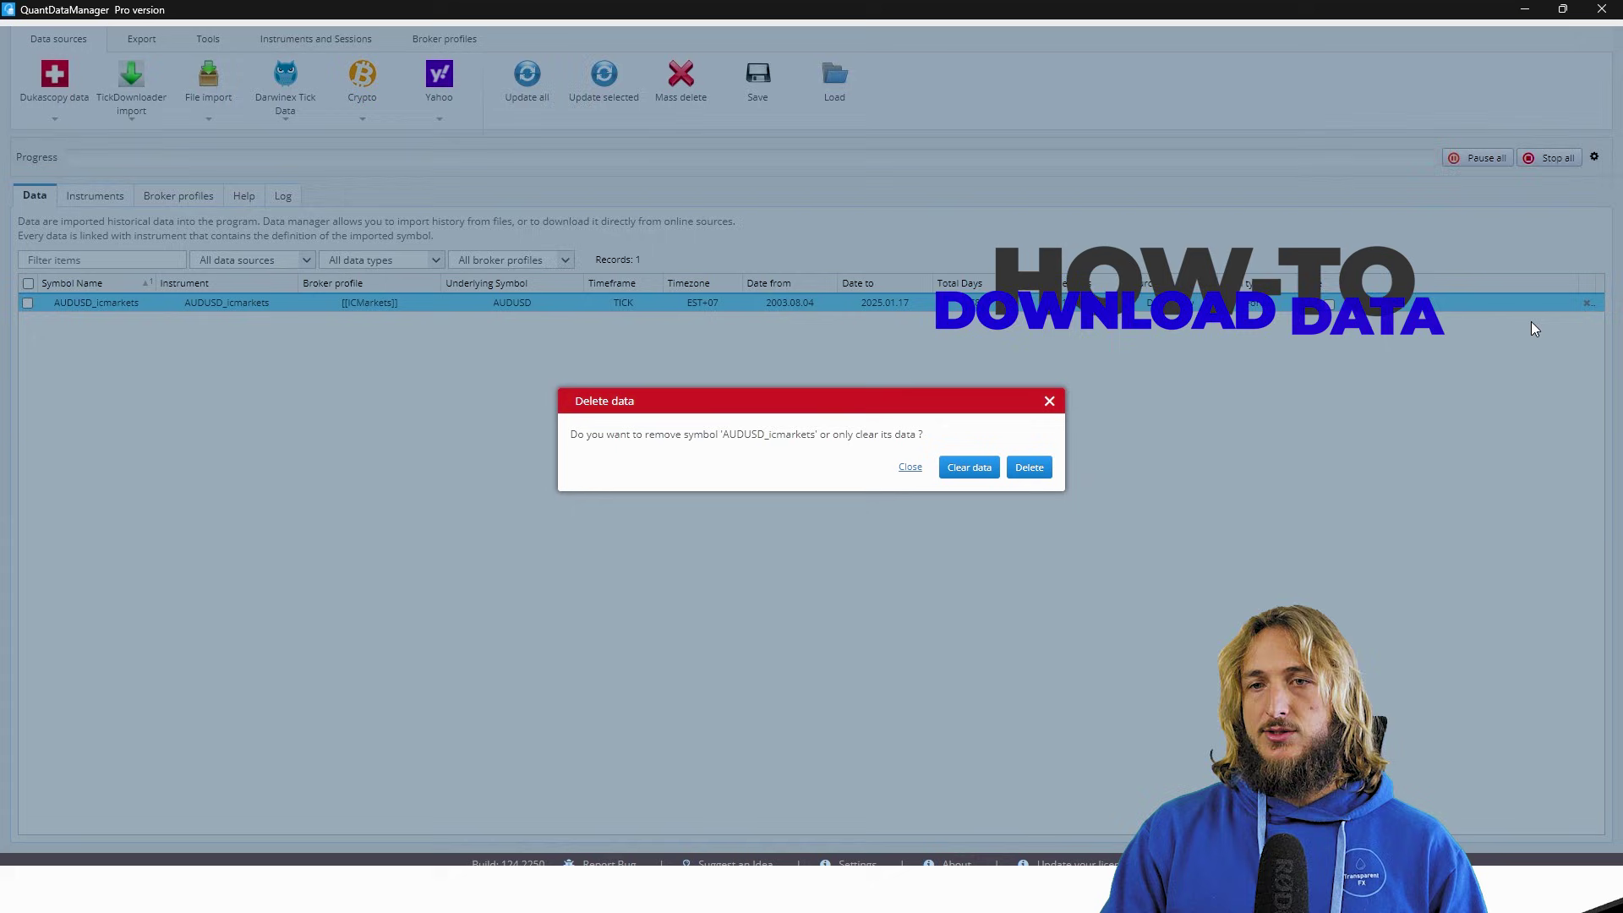
pyautogui.click(1031, 469)
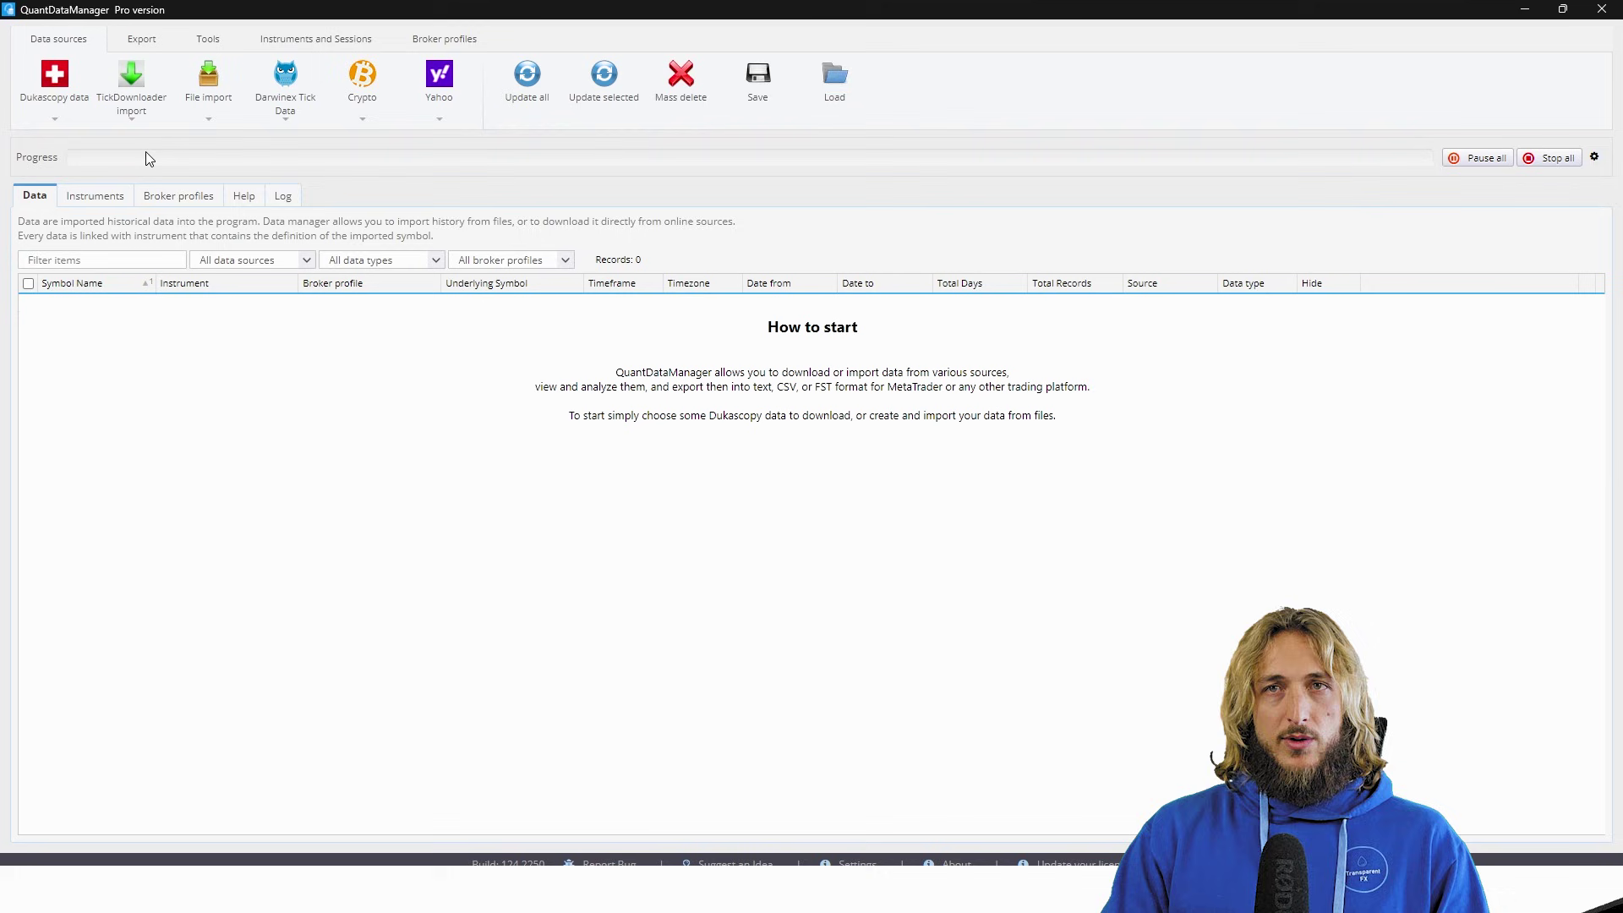
# Show the Dukascopy data button's dropdown menu, dismissing it once and reopening it
pyautogui.click(55, 123)
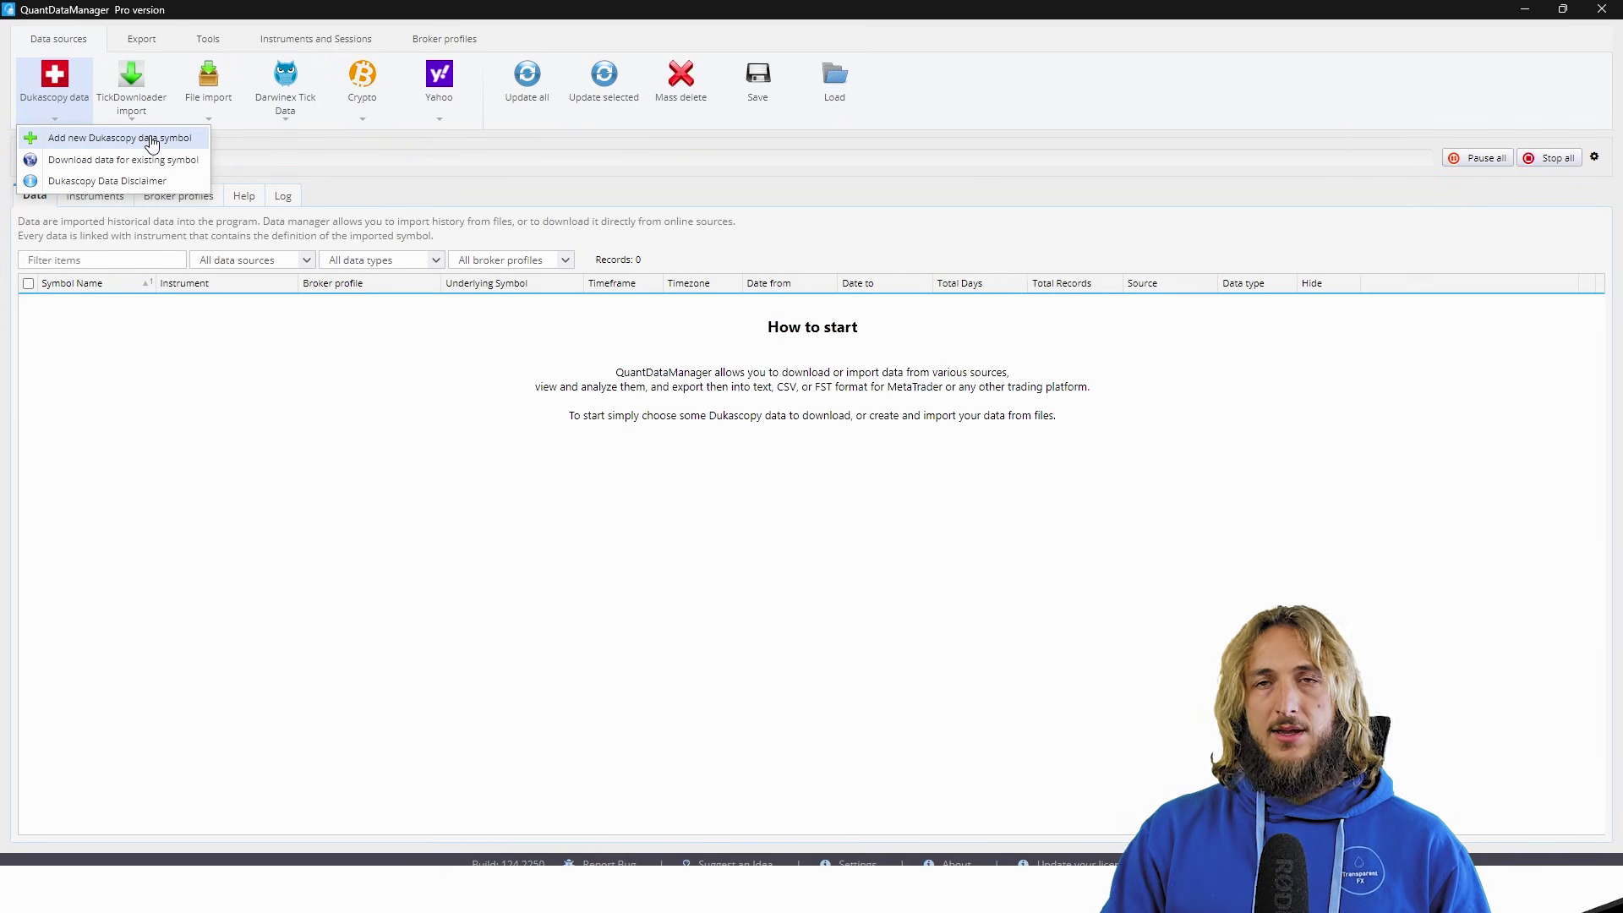
pyautogui.click(531, 163)
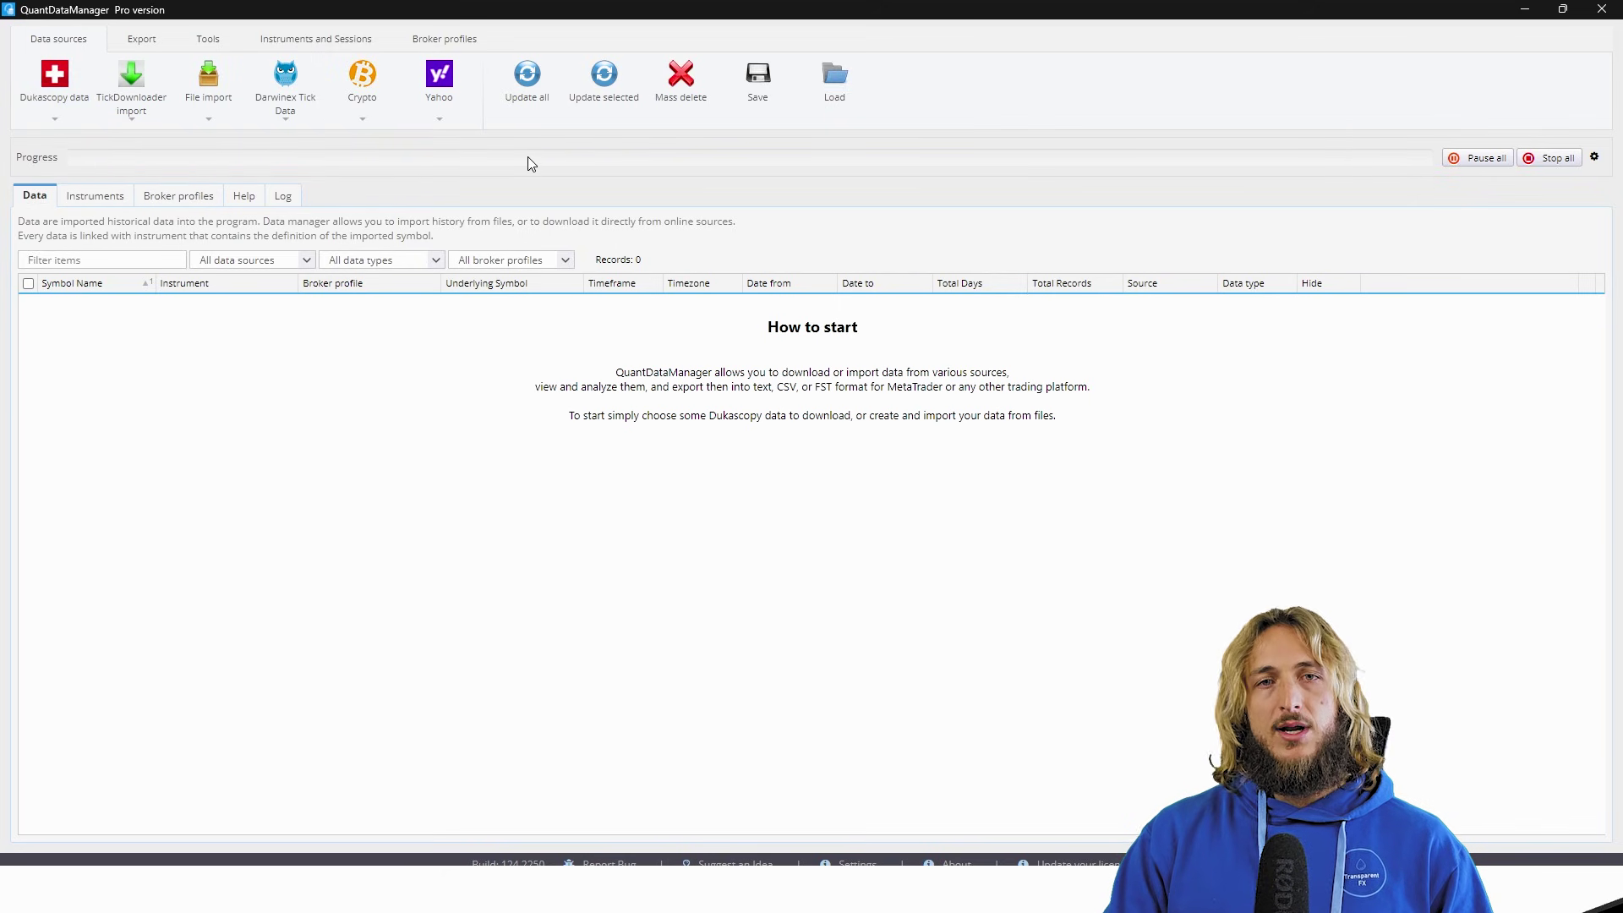
pyautogui.click(55, 118)
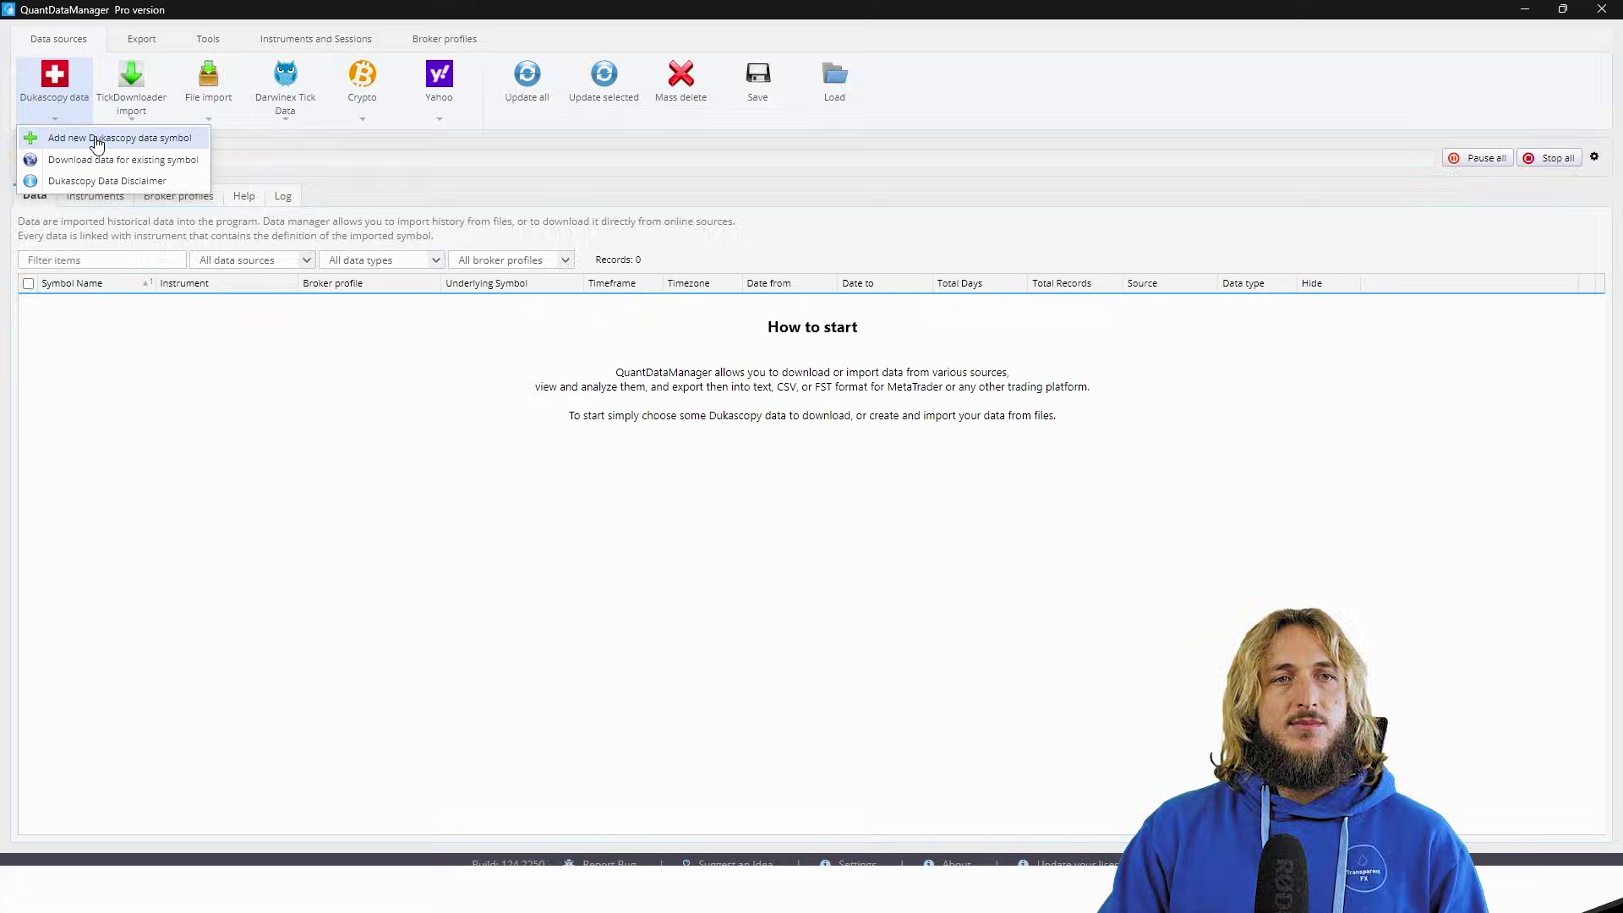
# Start a new Dukascopy data symbol and tick EURUSD under Forex - Majors
pyautogui.click(163, 140)
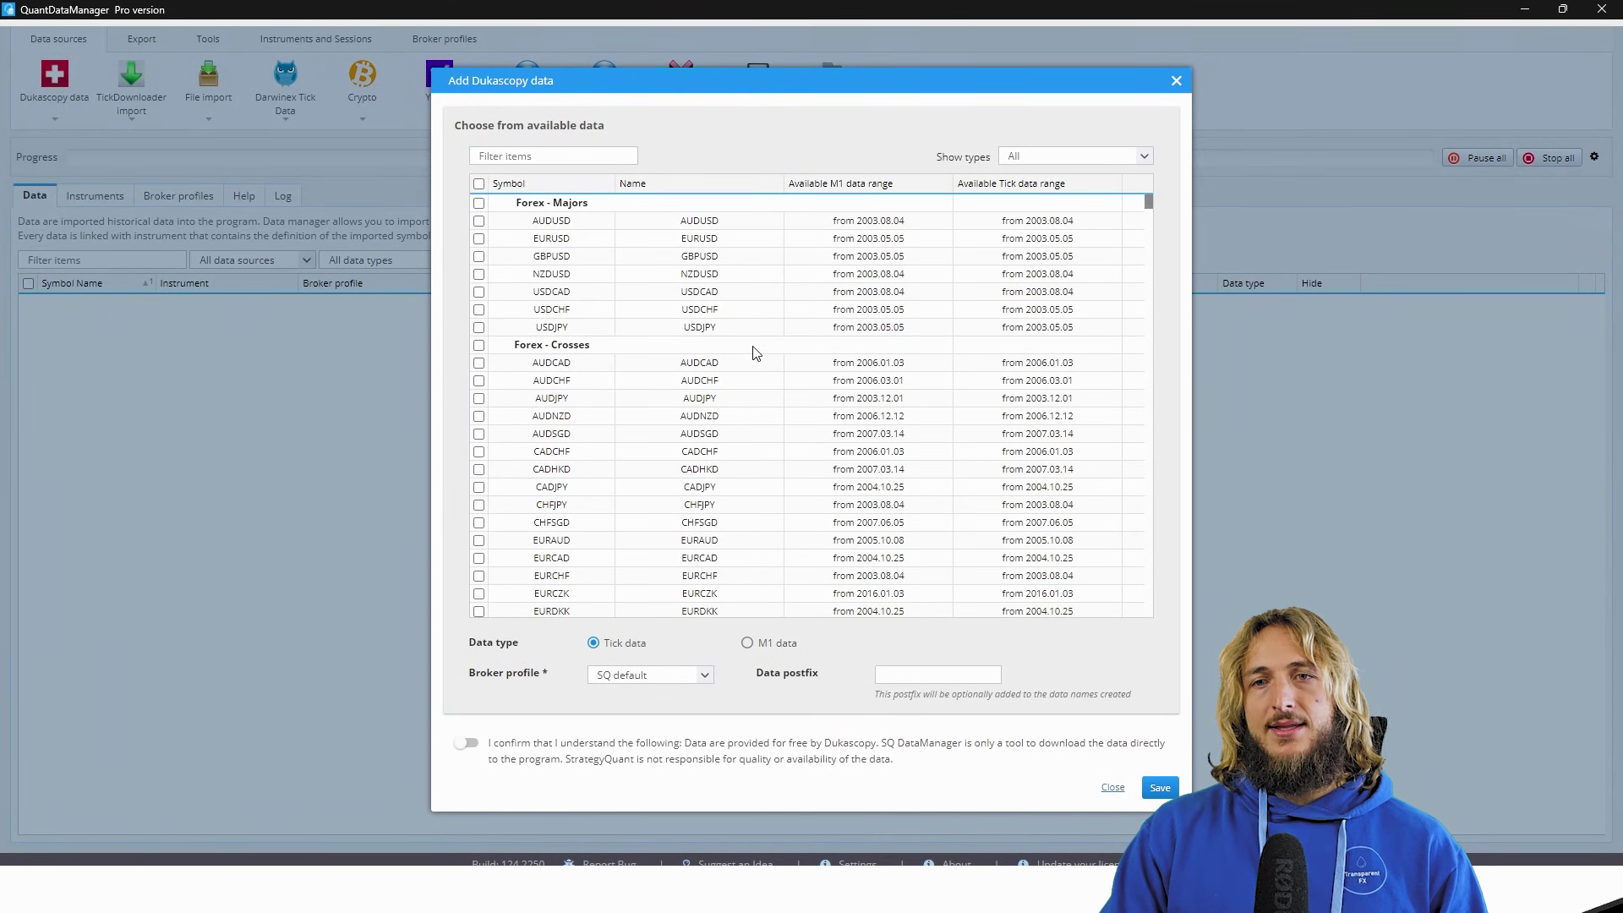
pyautogui.scroll(-15, 807, 369)
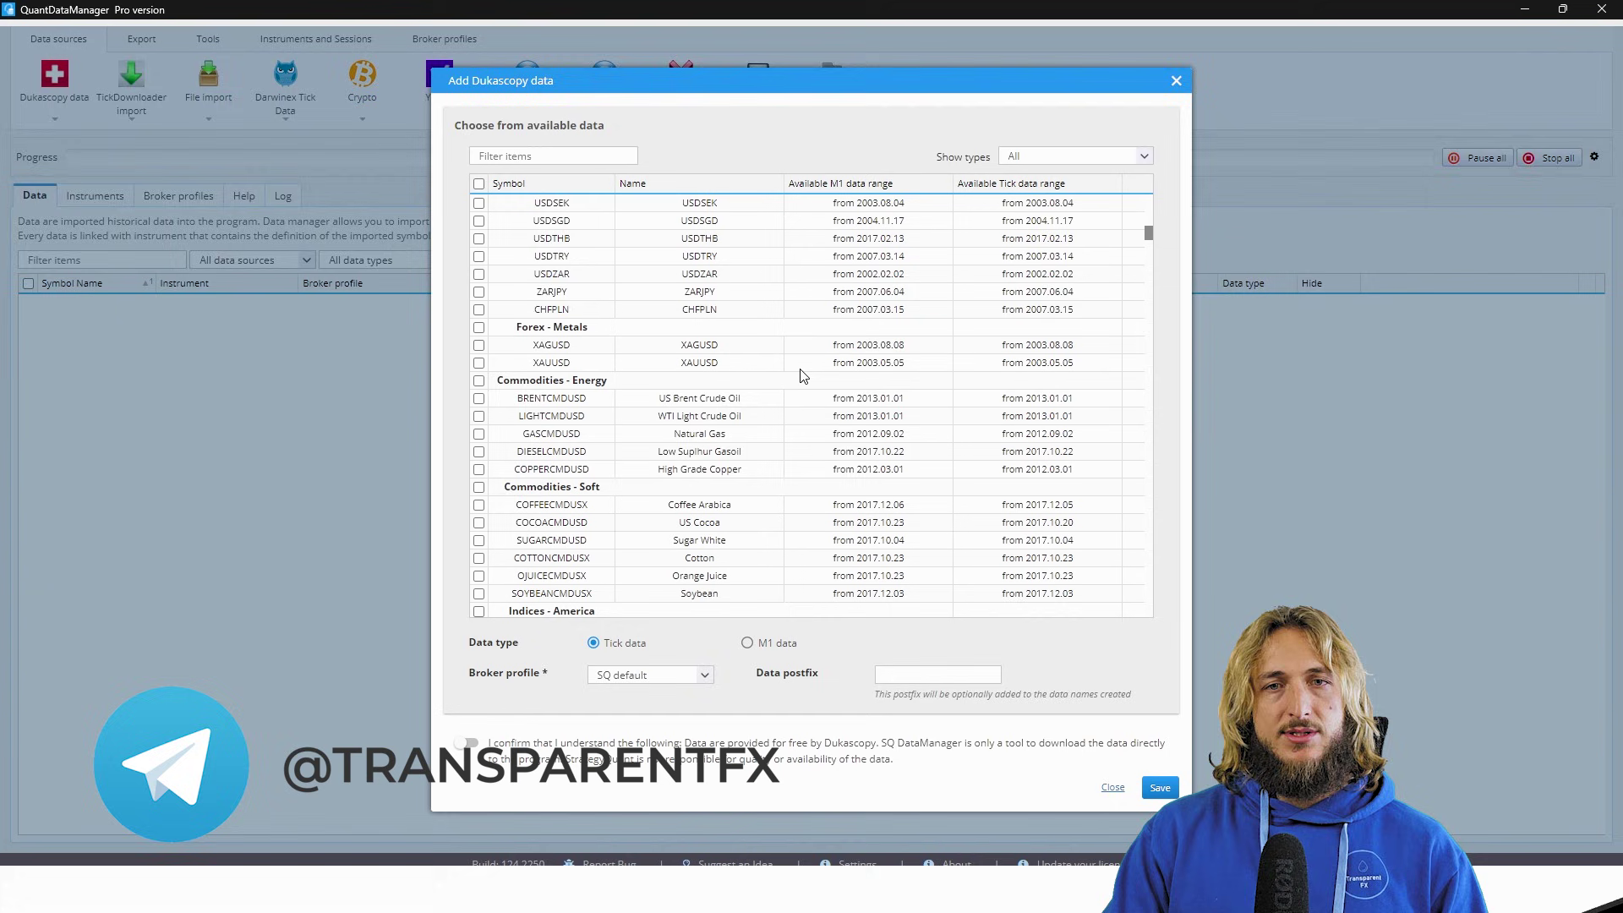
pyautogui.scroll(-7, 802, 377)
pyautogui.scroll(14, 799, 385)
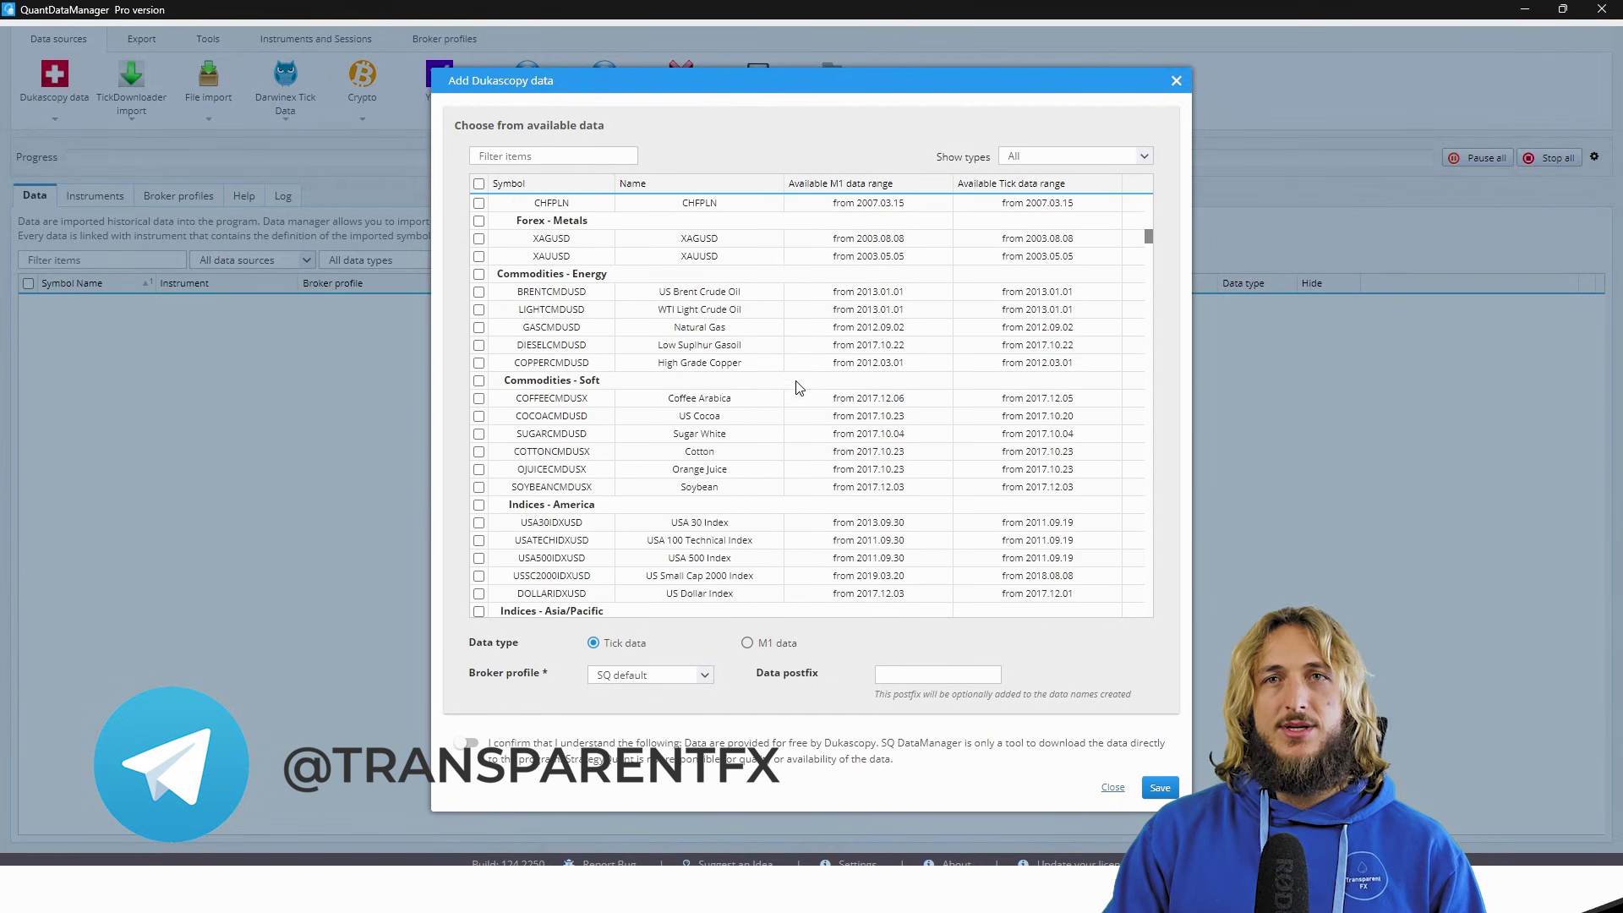
pyautogui.scroll(20, 794, 393)
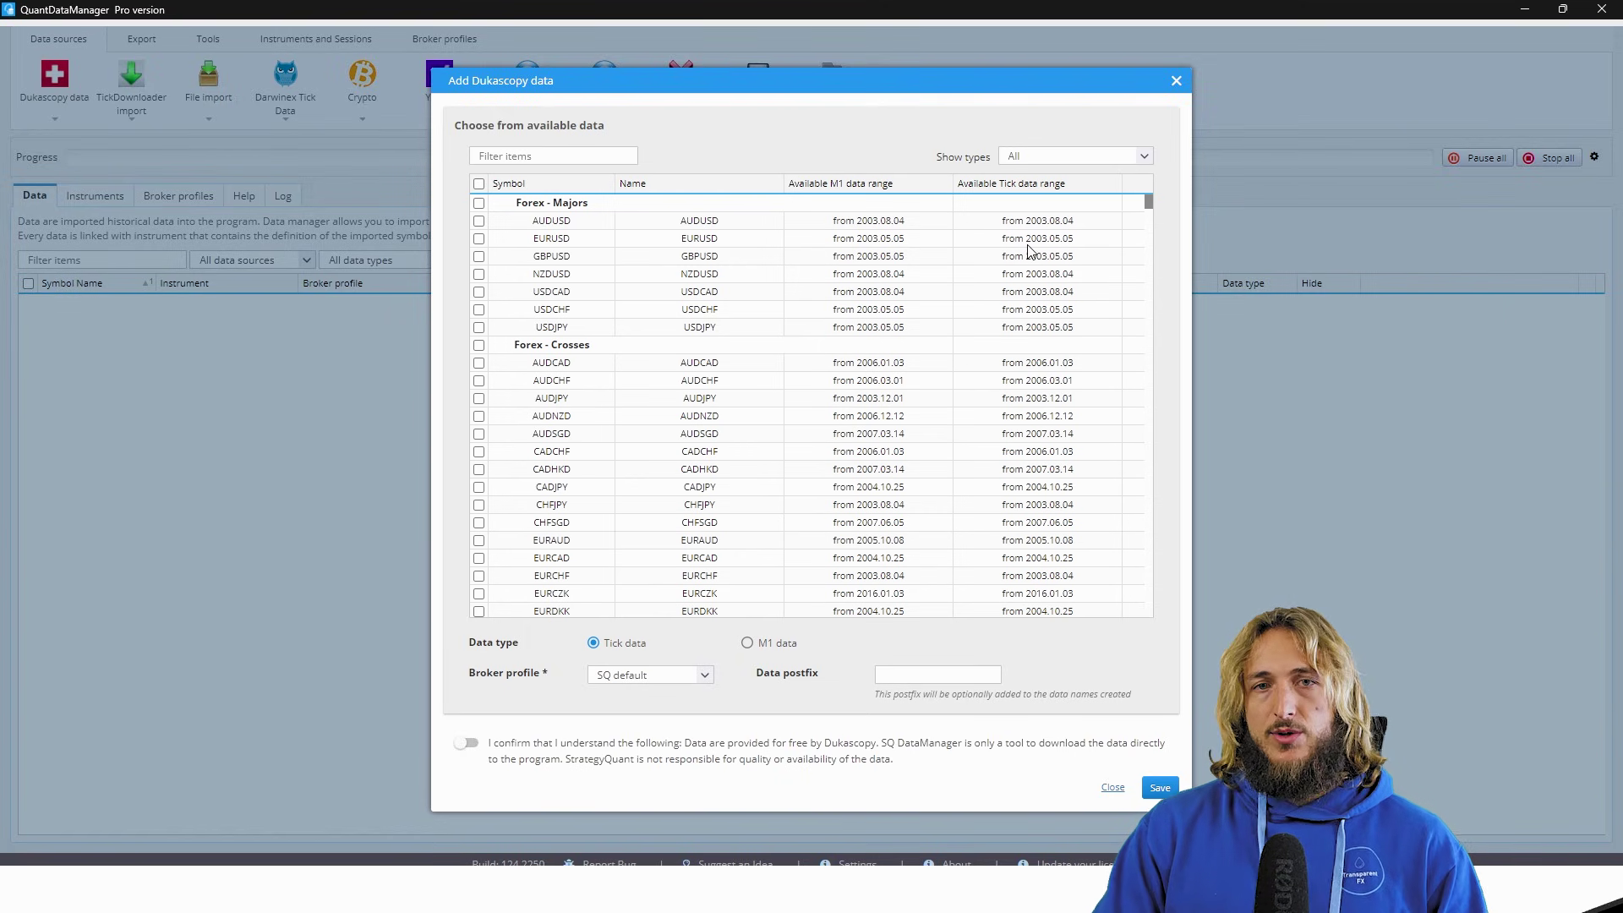
pyautogui.click(479, 240)
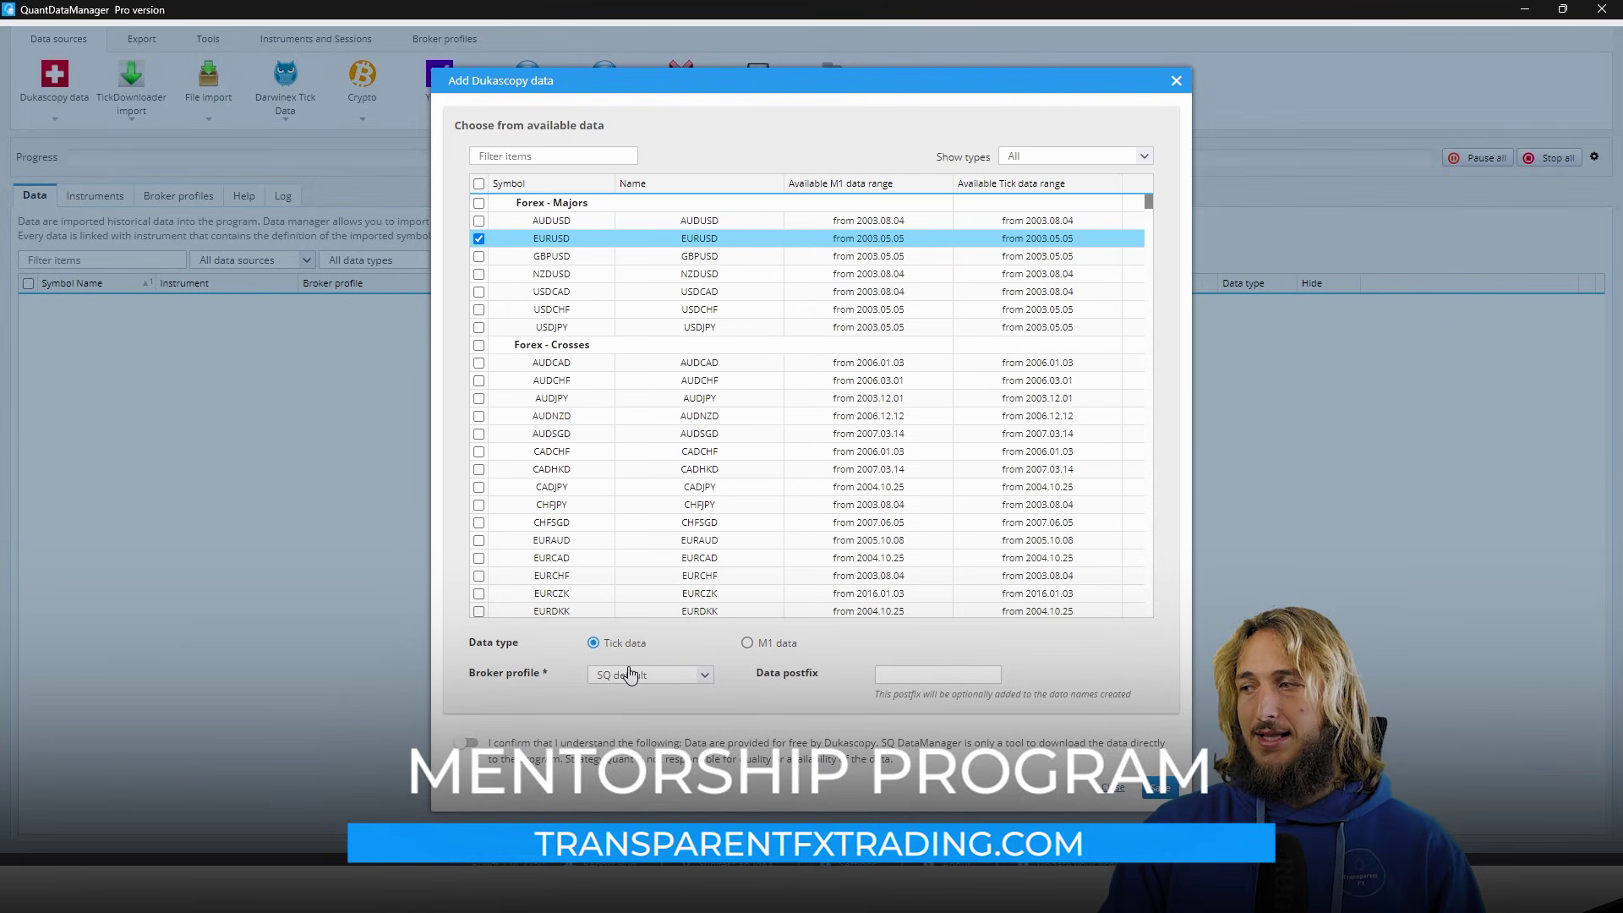
# Choose the ICMarkets broker profile, accept the Dukascopy disclaimer, and save the selection
pyautogui.click(705, 674)
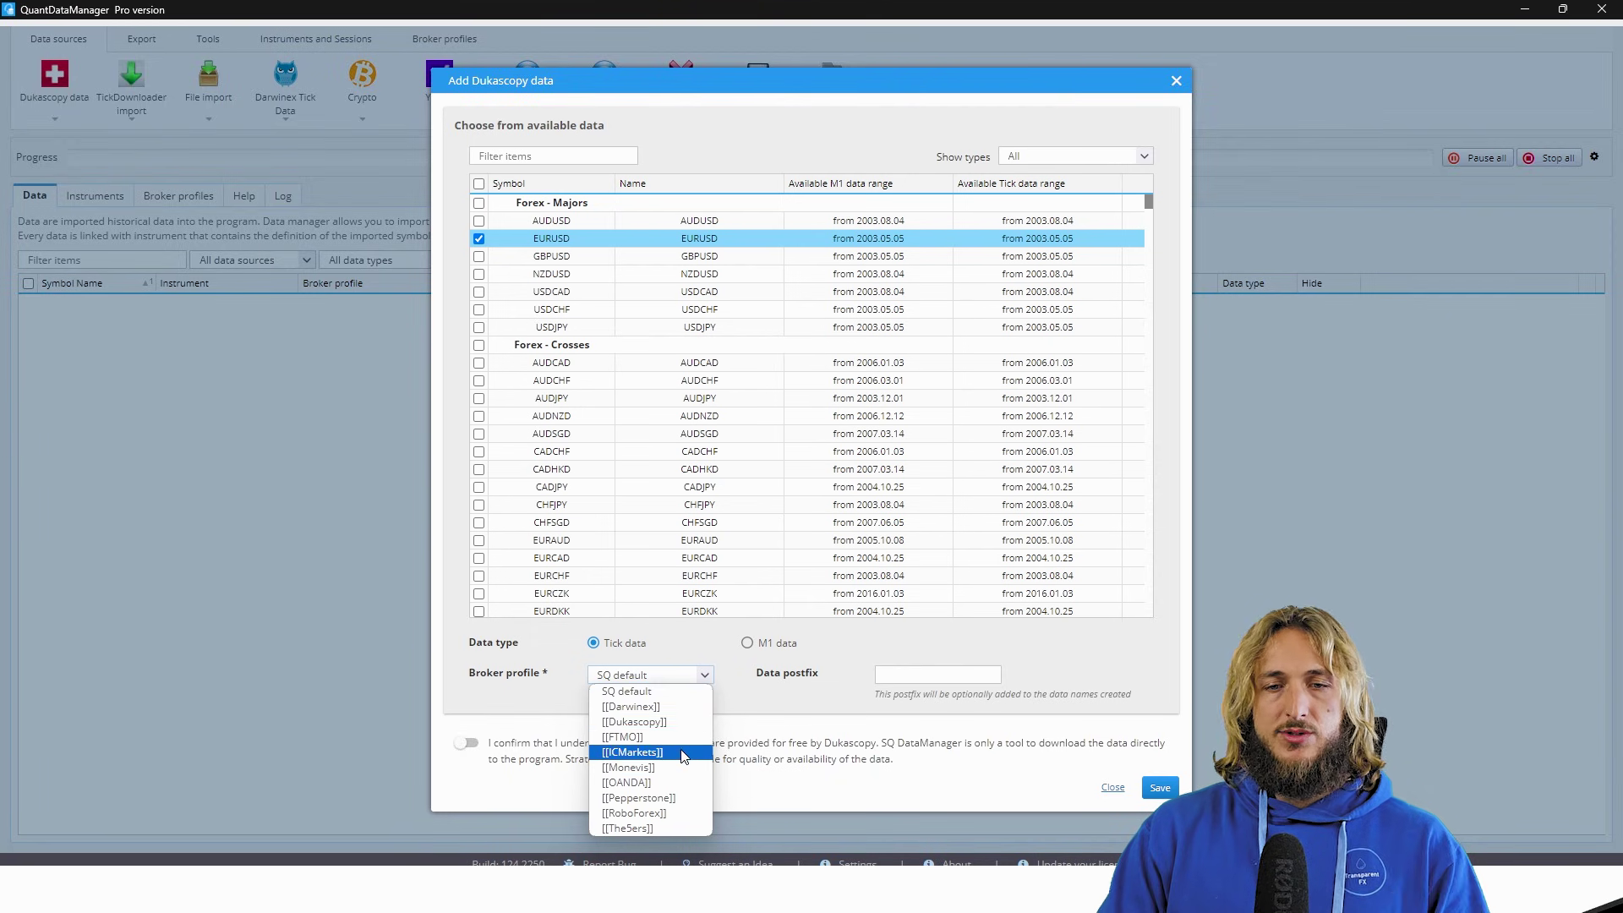
pyautogui.click(628, 754)
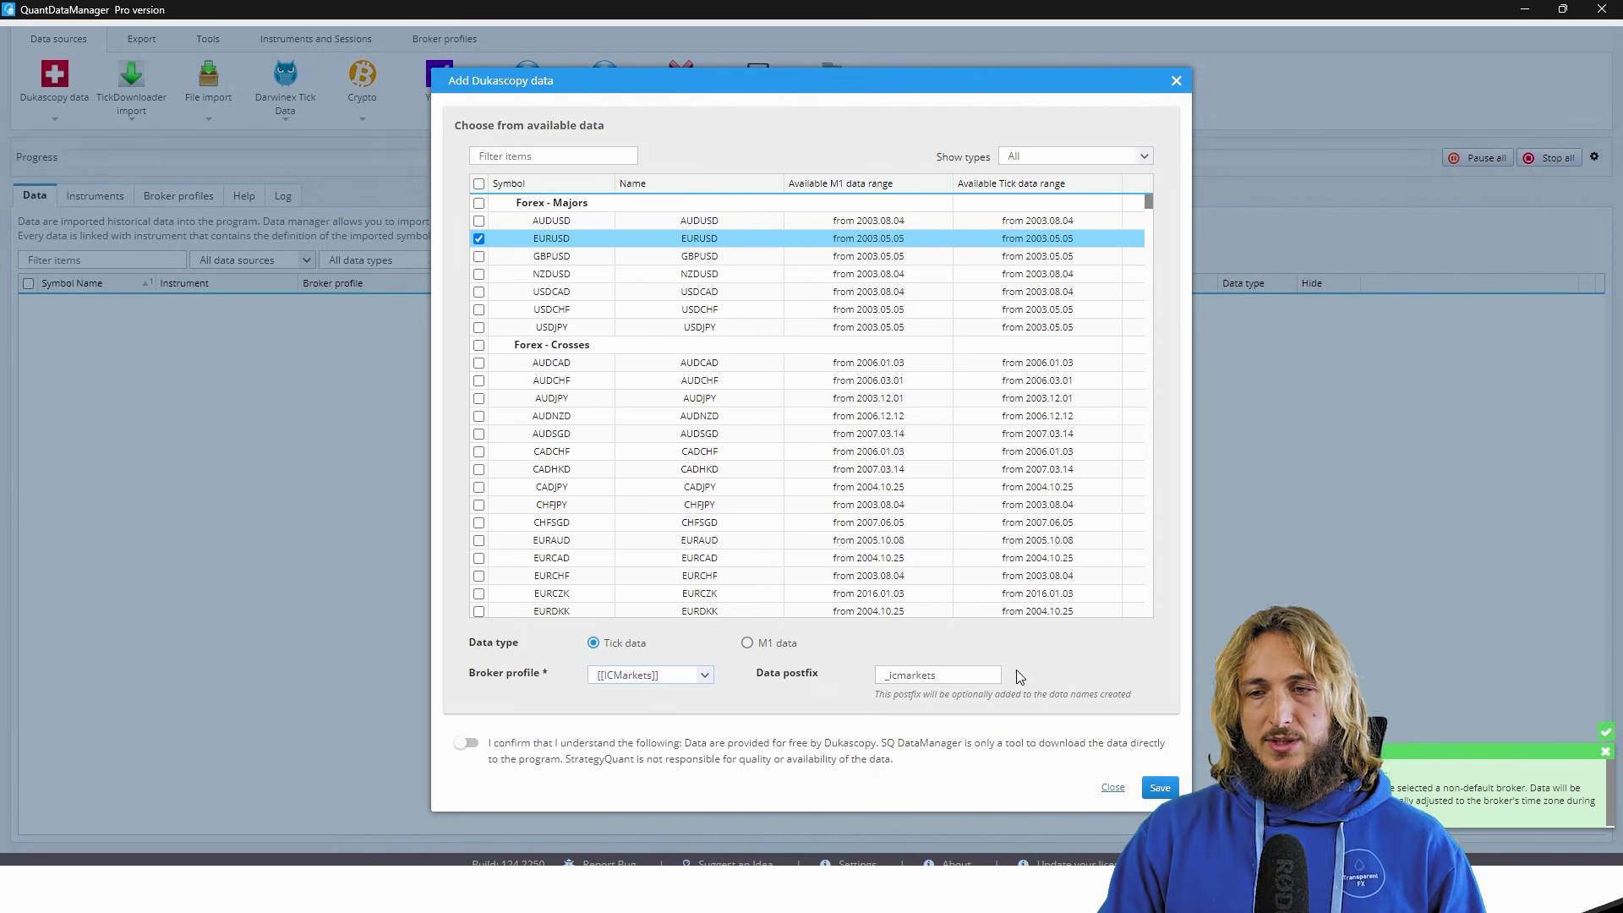
pyautogui.click(467, 744)
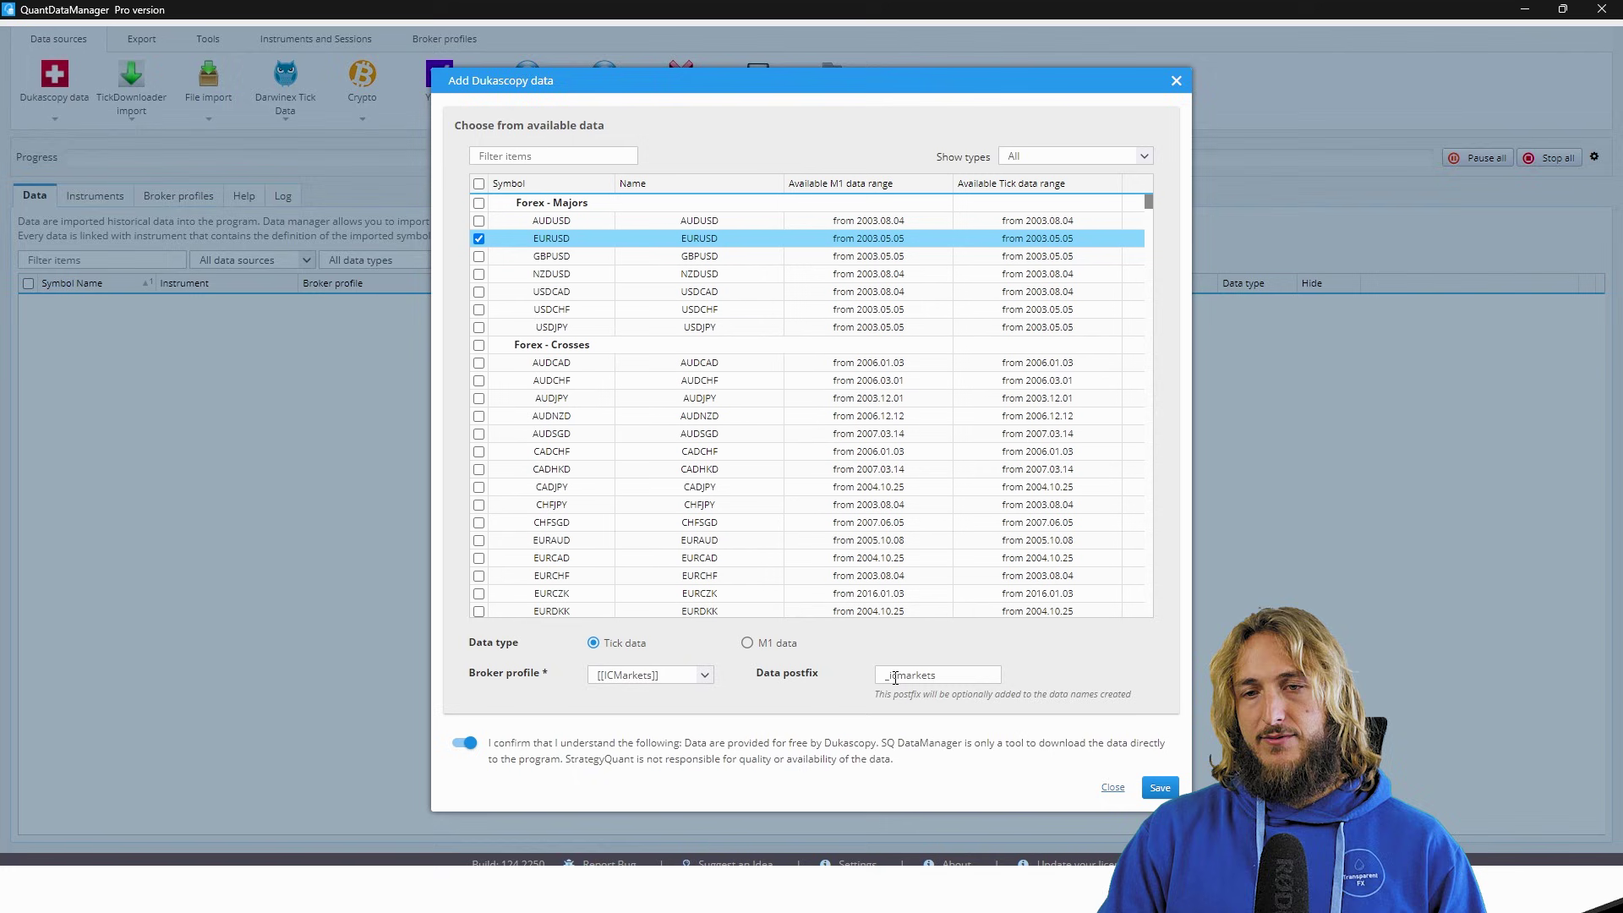
pyautogui.click(1160, 788)
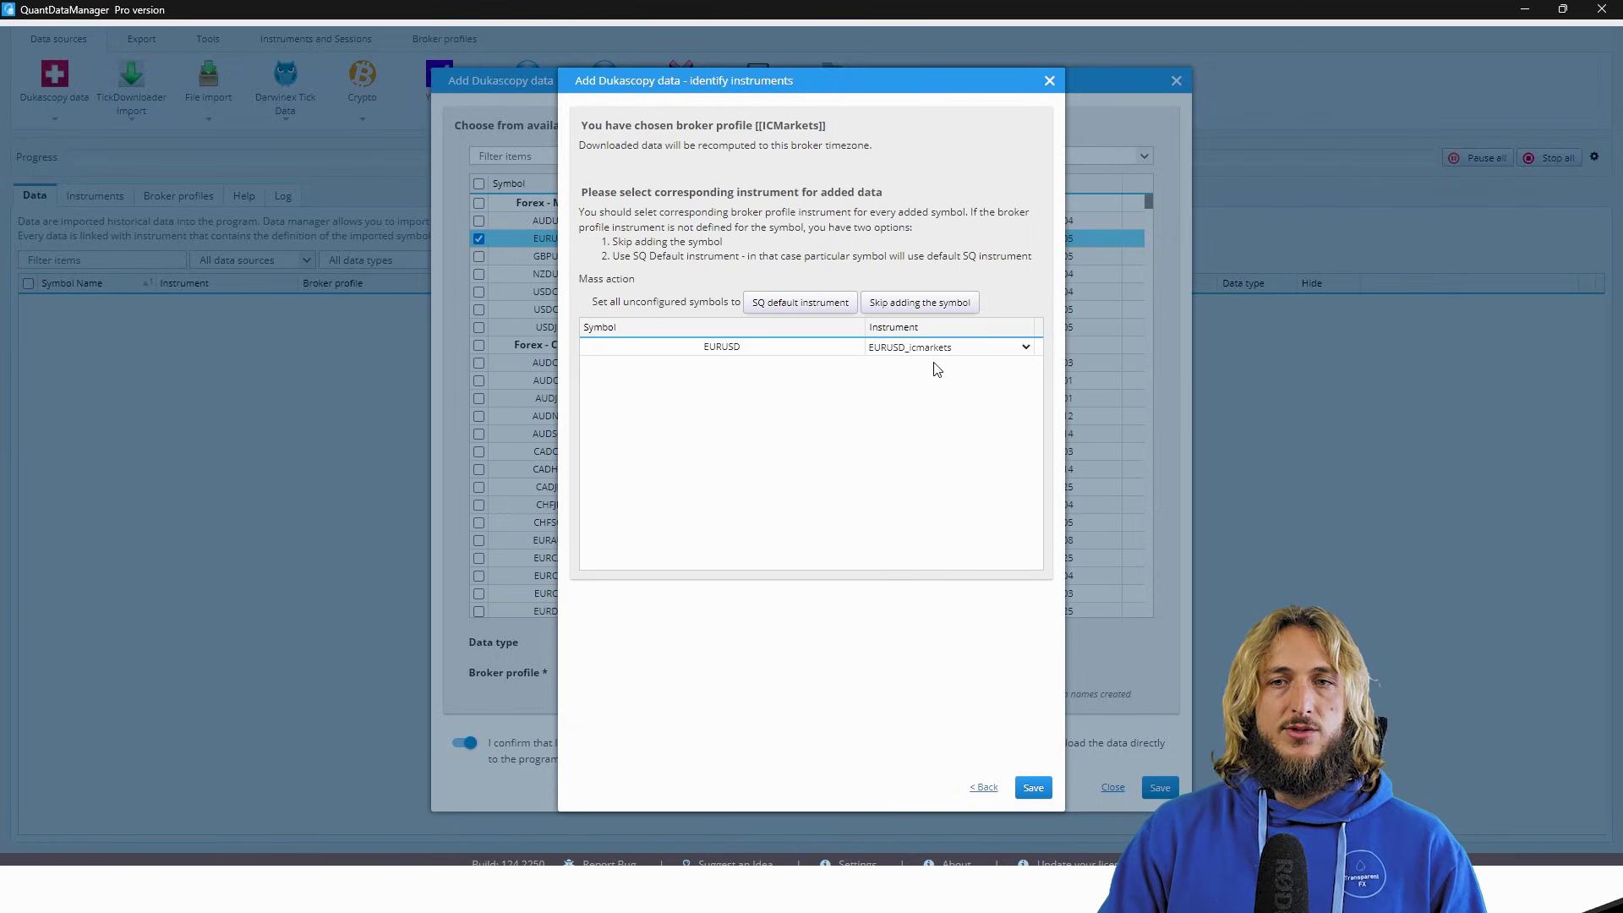
# Confirm EURUSD maps to the EURUSD_icmarkets instrument and save it to the list
pyautogui.click(1033, 788)
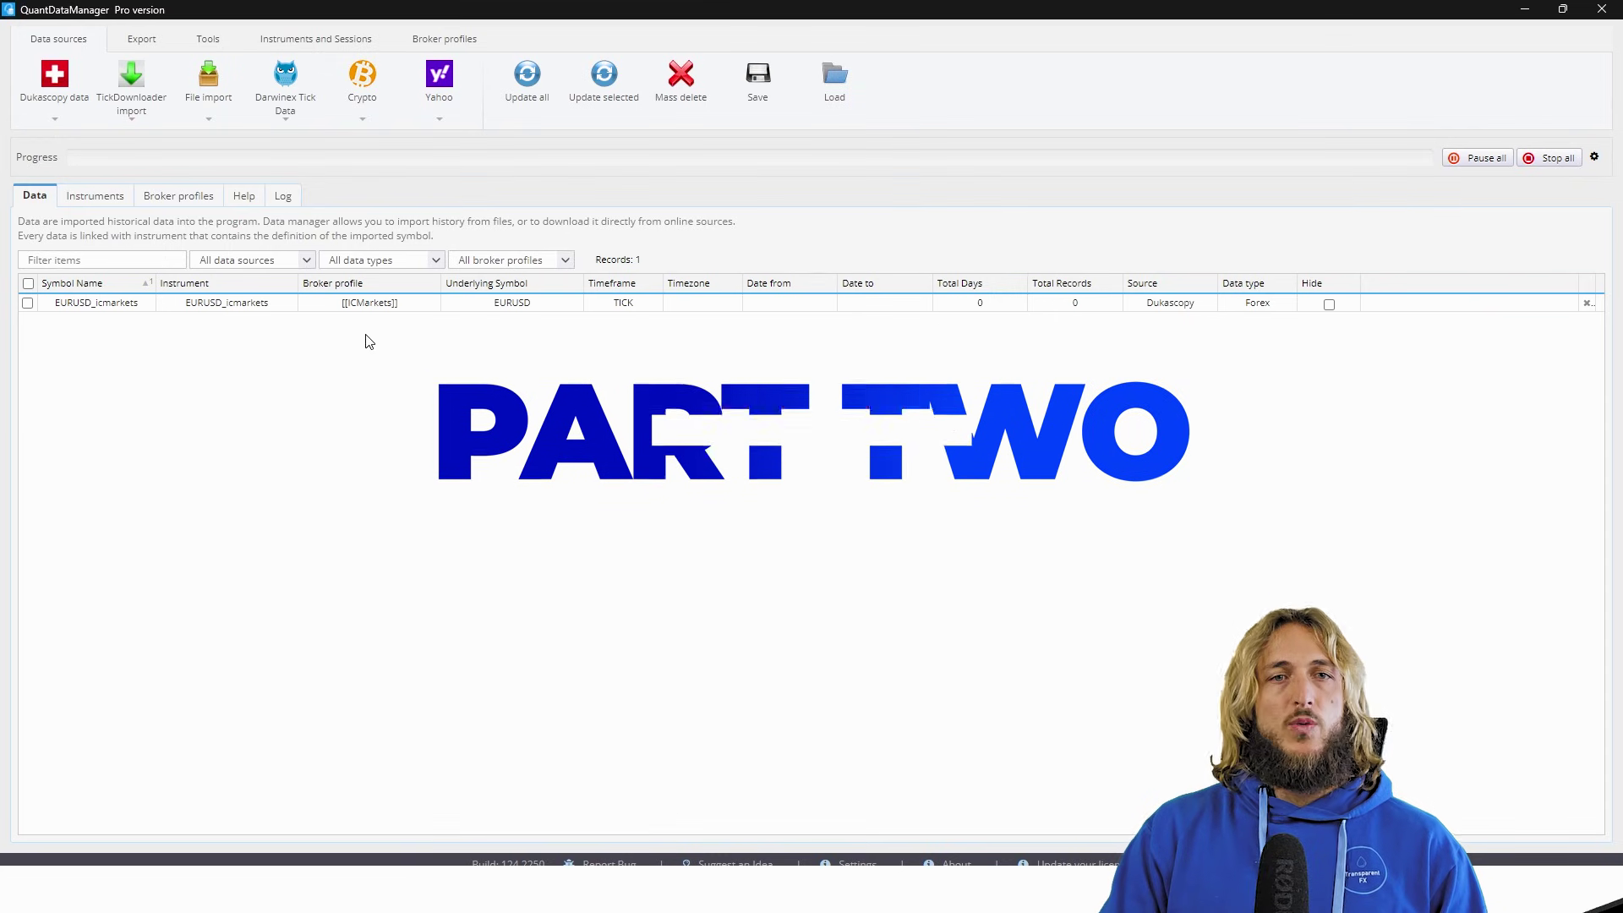
# Update the EURUSD_icmarkets row's tick data until Completed, then tick the row for export
pyautogui.click(355, 304)
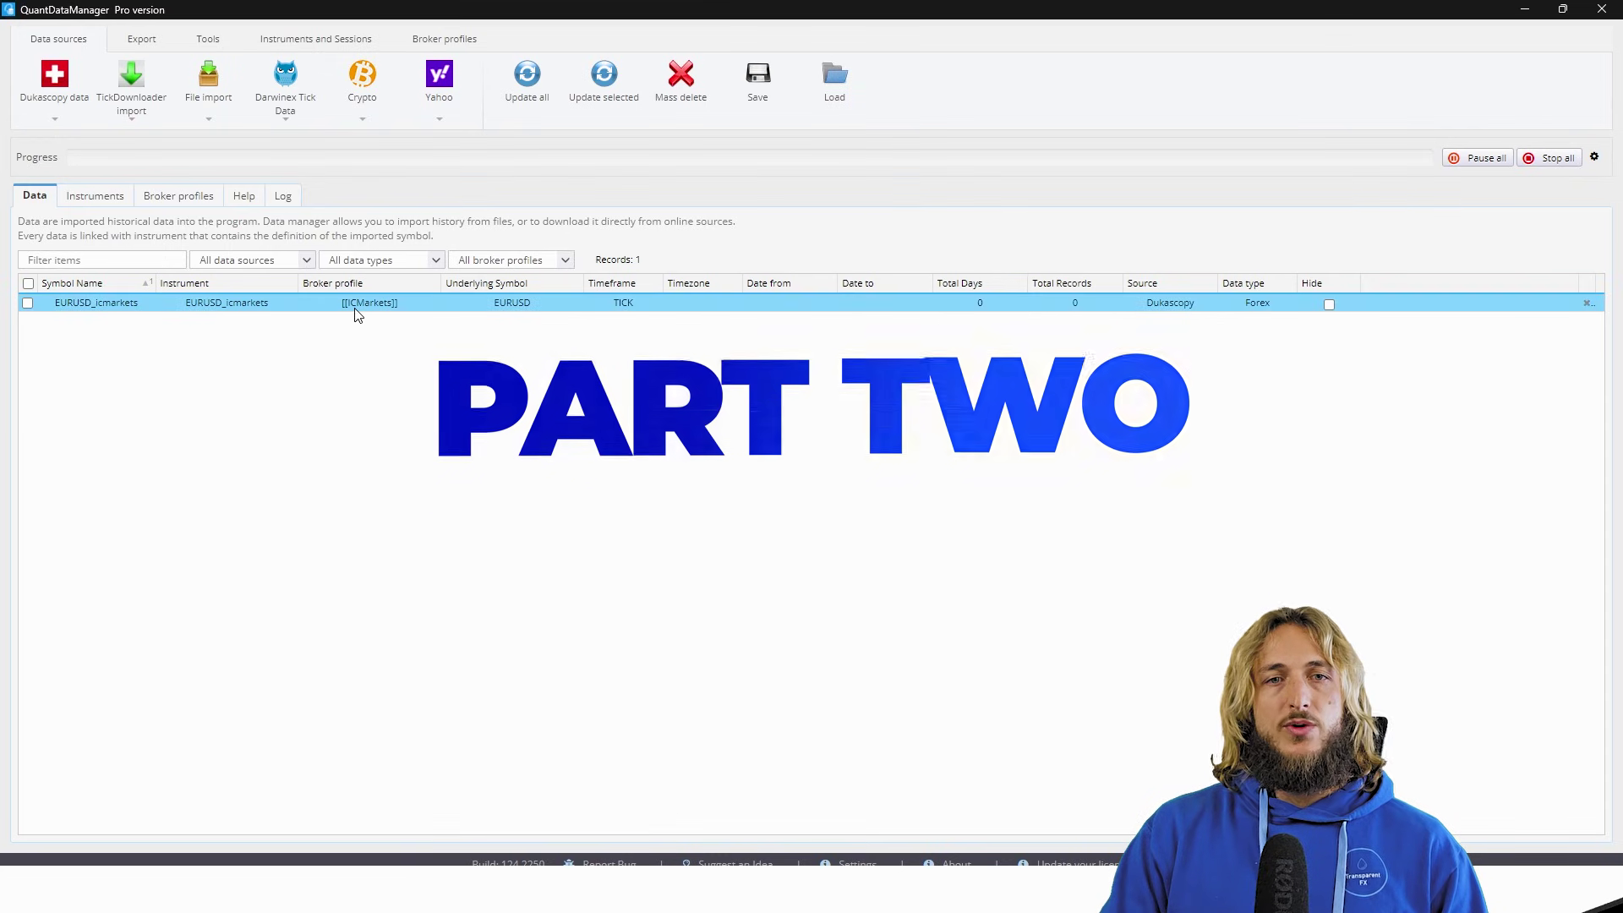
pyautogui.click(609, 91)
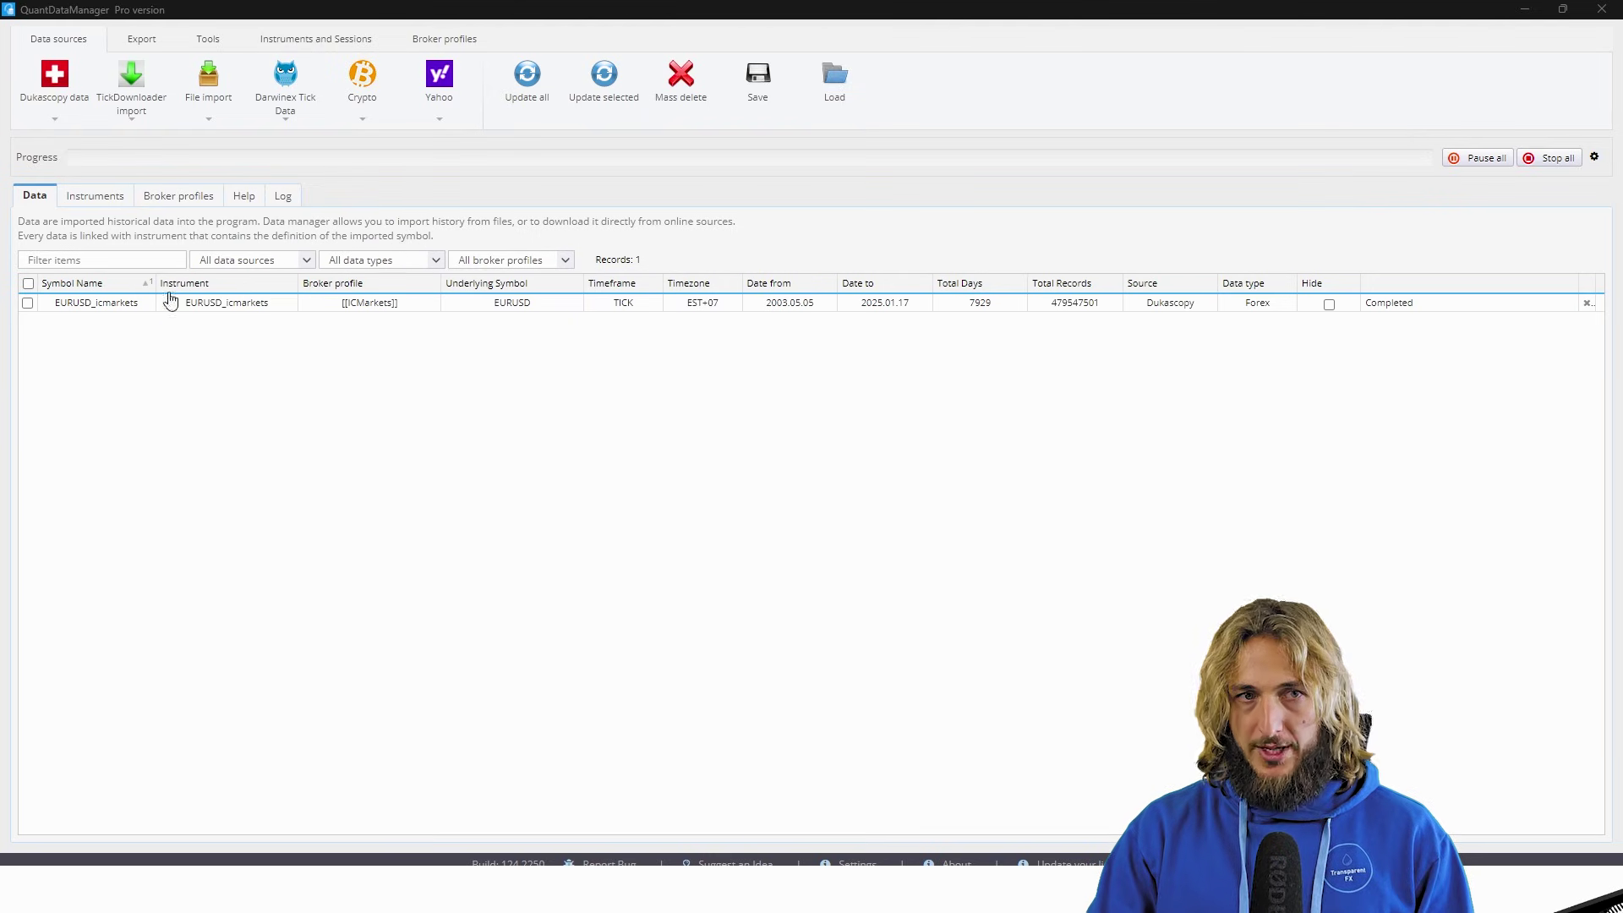
pyautogui.click(28, 302)
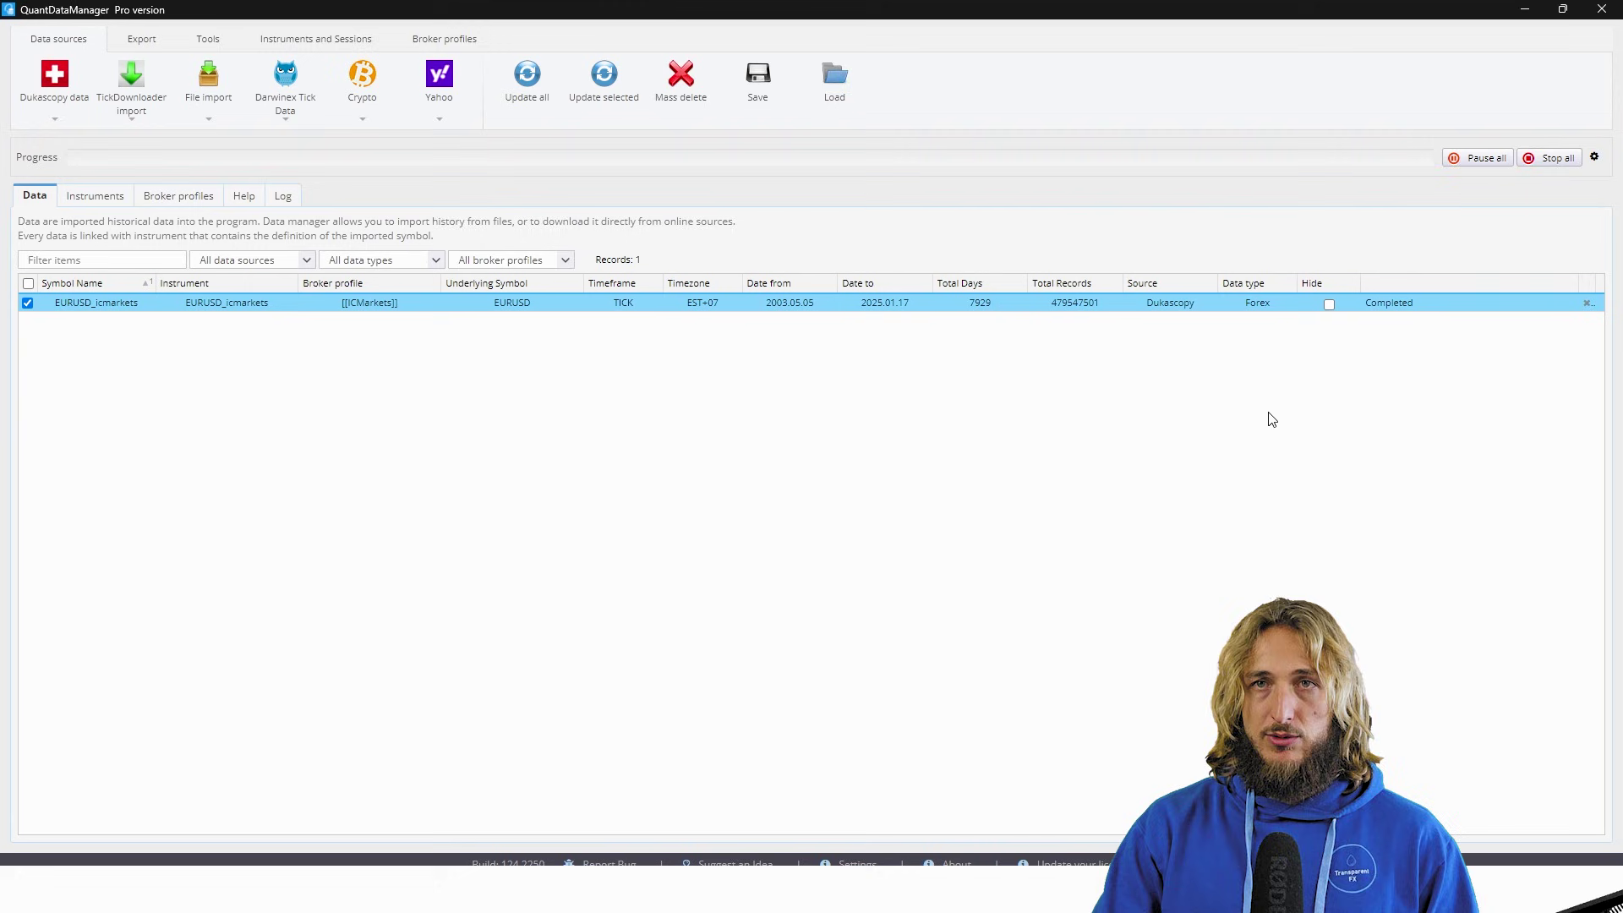
# Open the Export to MT4 (FXT & HST) settings from the Export tab
pyautogui.click(142, 42)
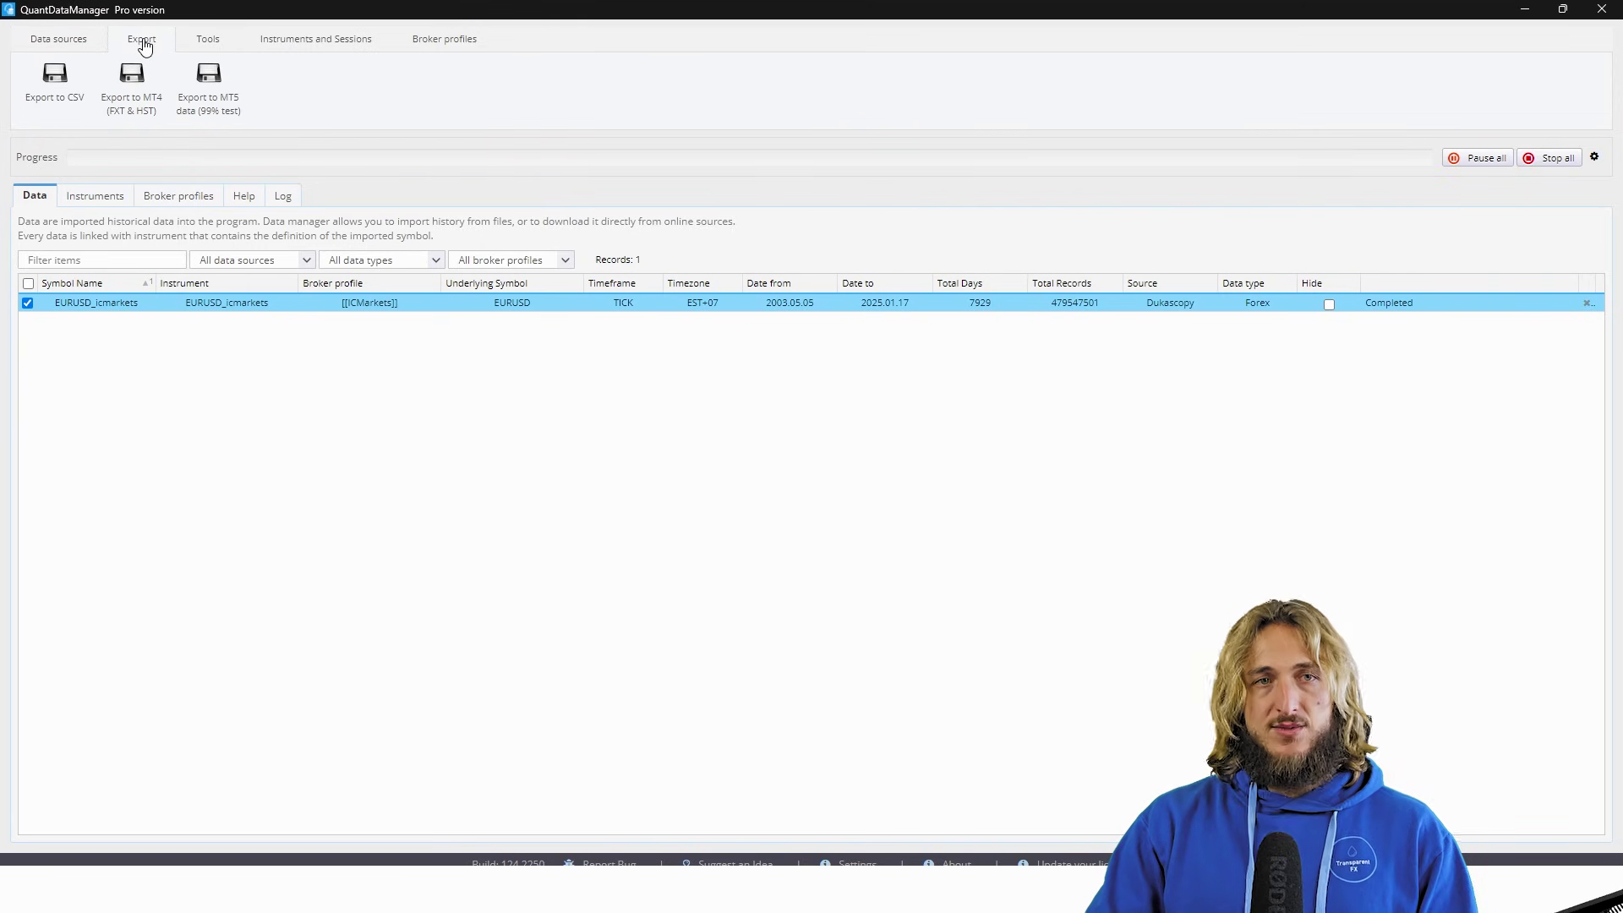
pyautogui.click(132, 105)
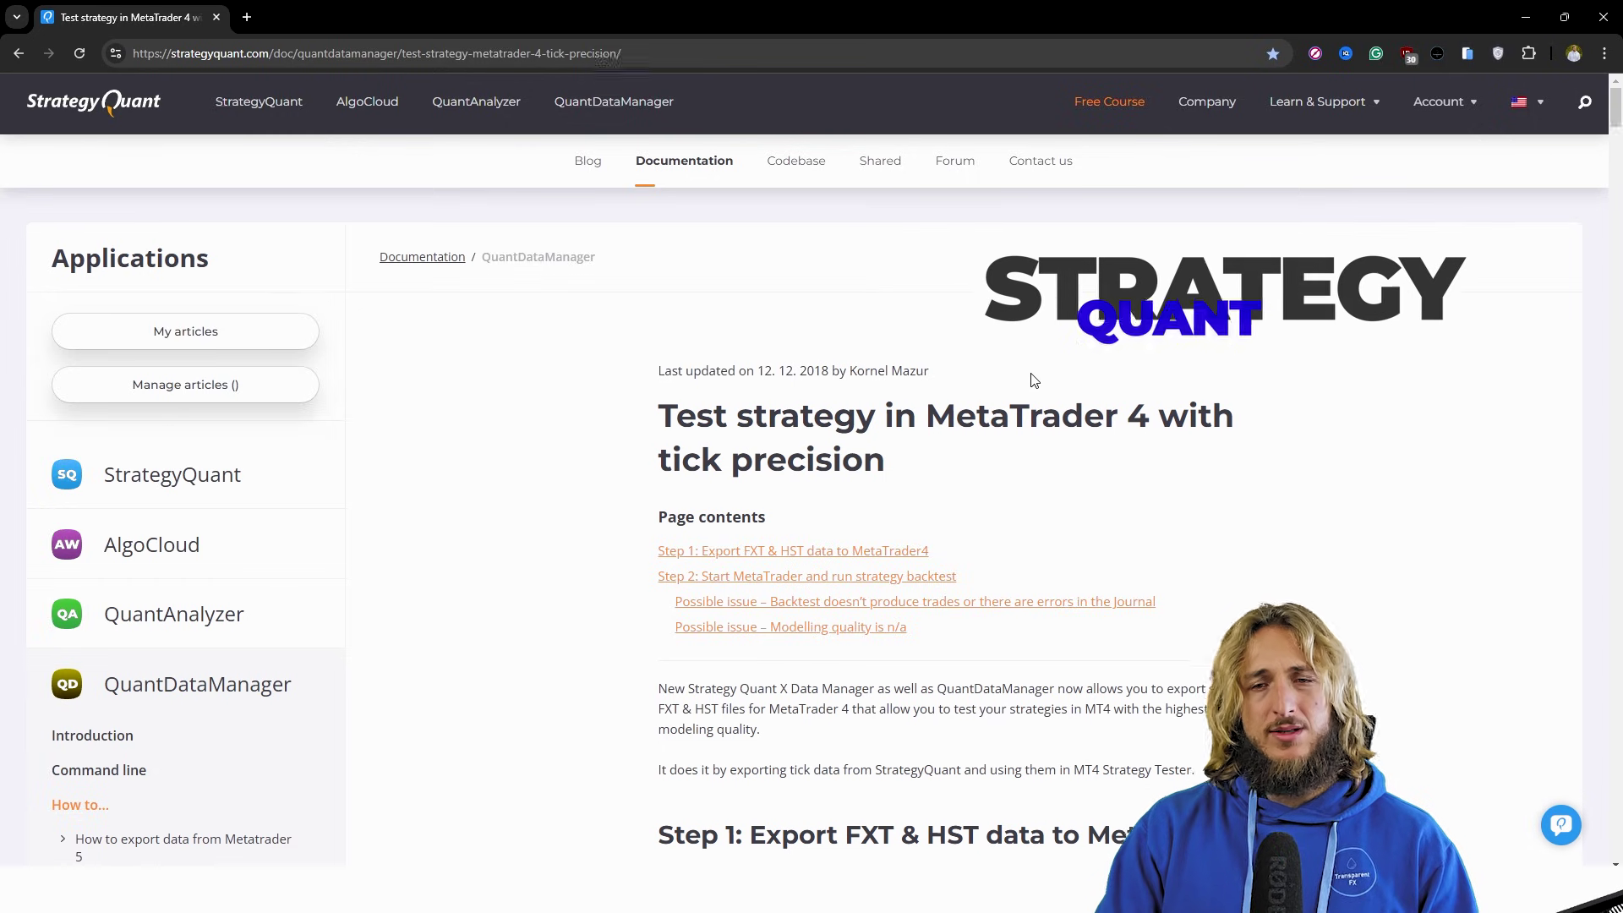
# Read the Custom MT4 settings section, marking the scripts folder paths and ExportProperties.mq4
pyautogui.scroll(-7, 1032, 379)
pyautogui.scroll(-18, 1030, 381)
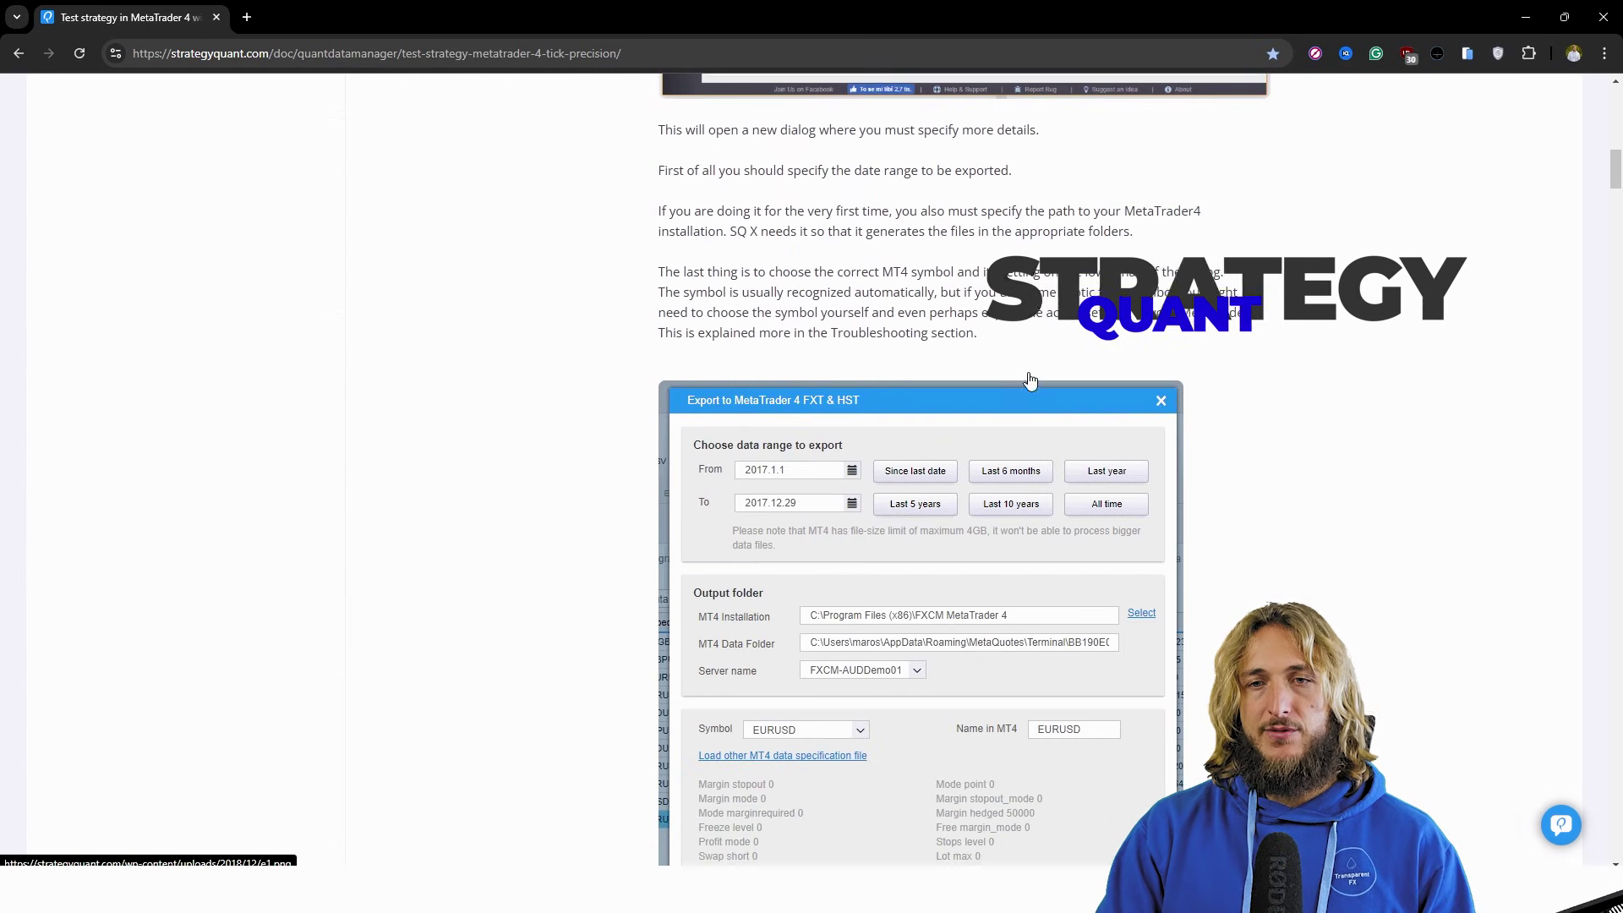
pyautogui.scroll(-5, 1027, 372)
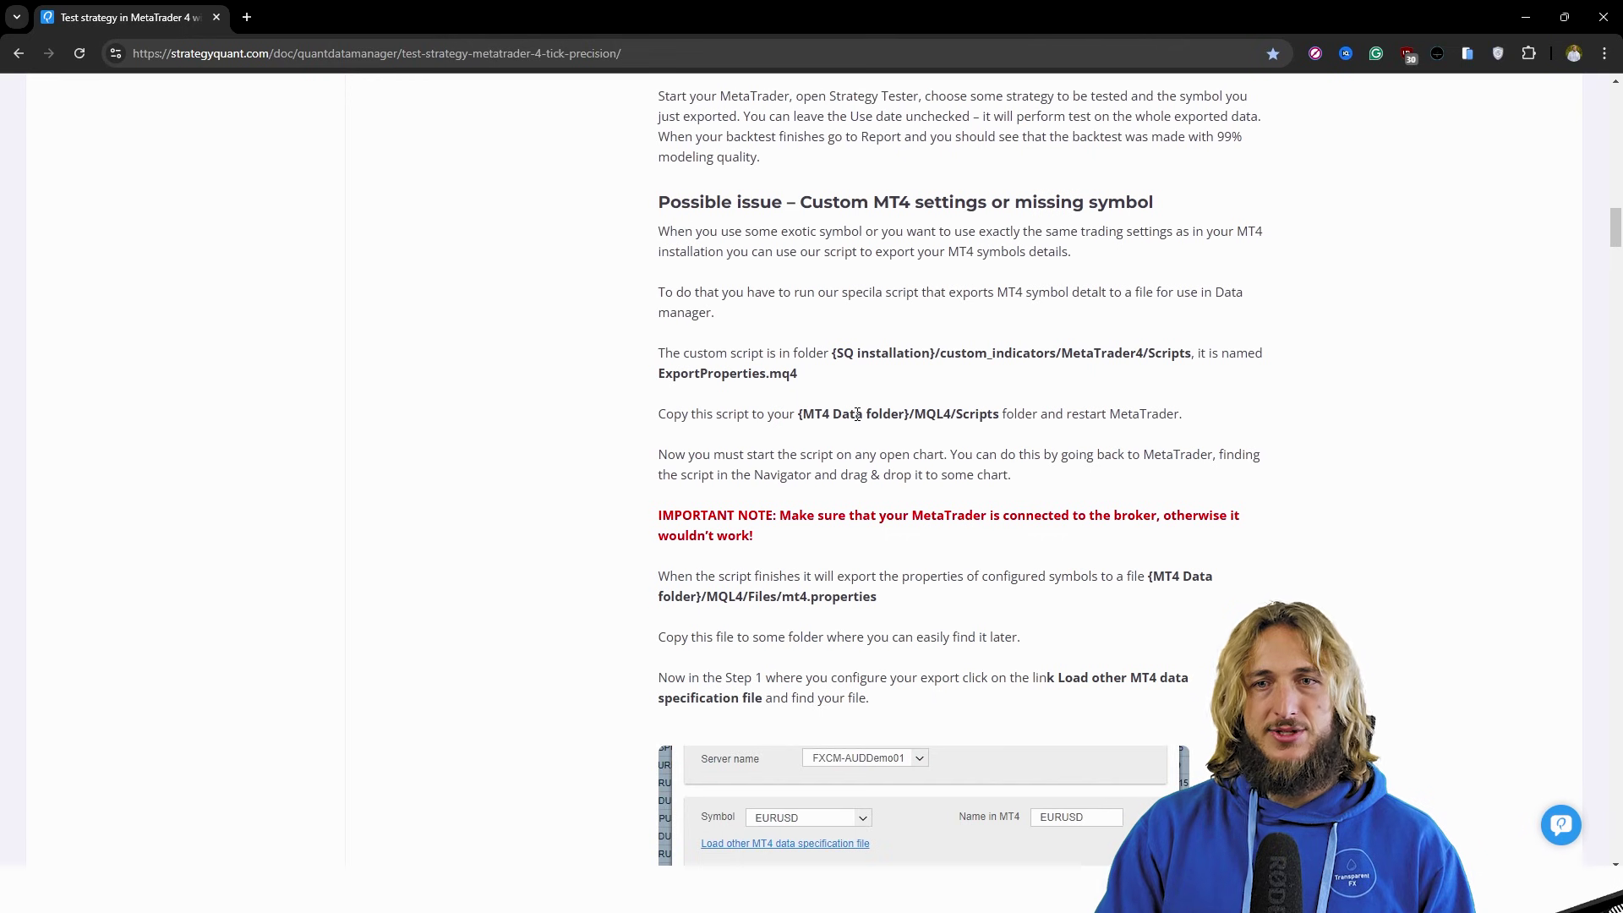
pyautogui.moveTo(794, 417); pyautogui.dragTo(1154, 417)
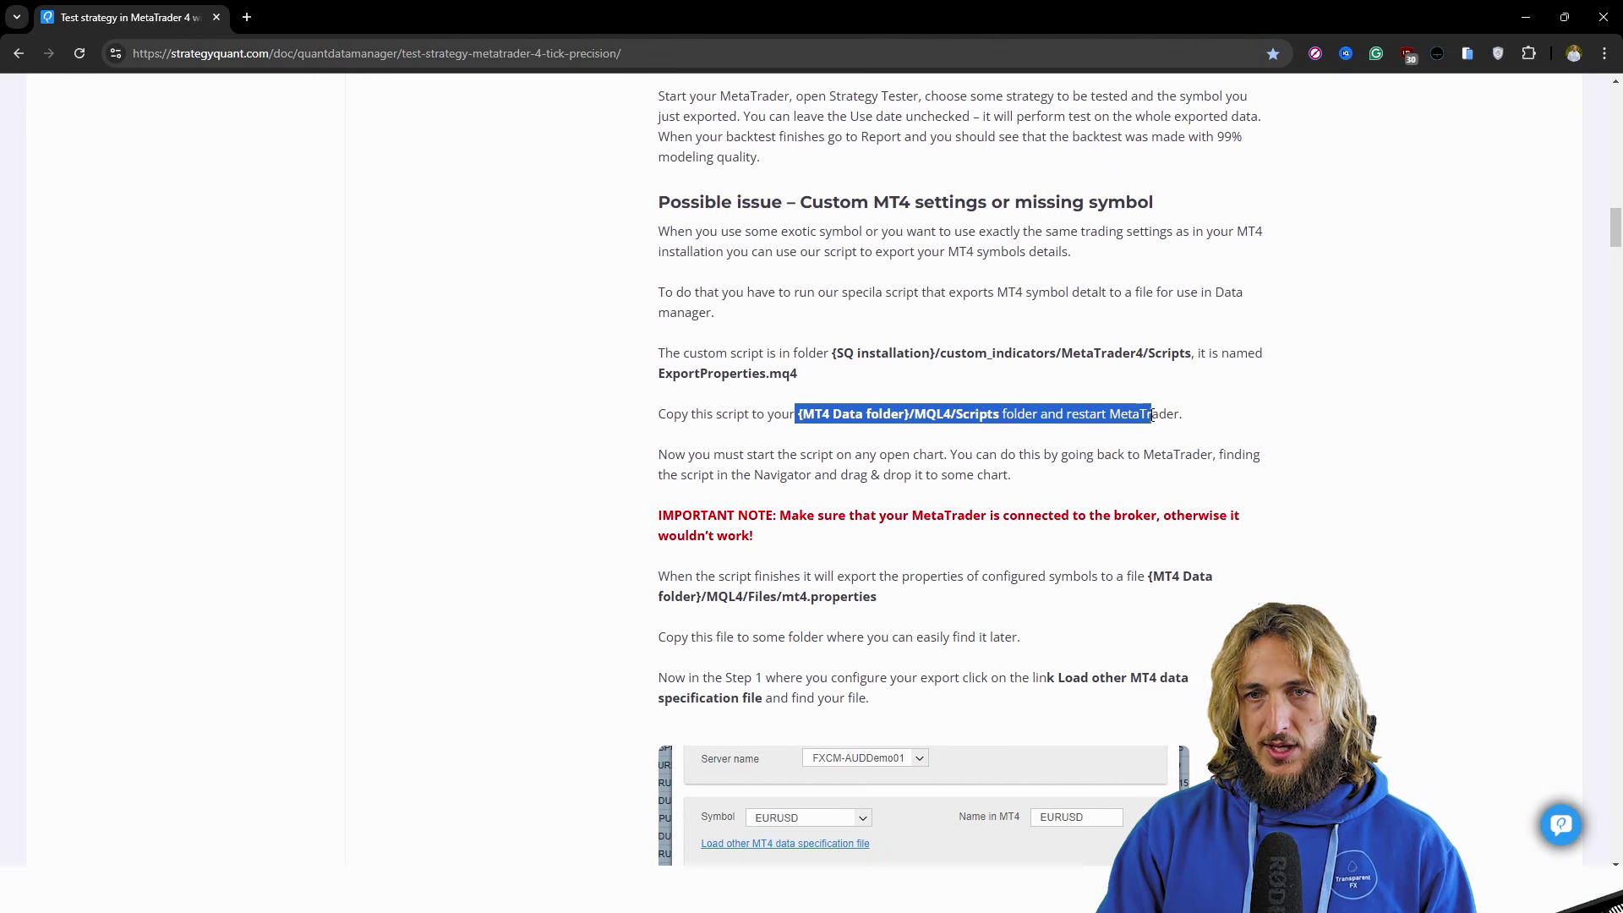
pyautogui.click(944, 436)
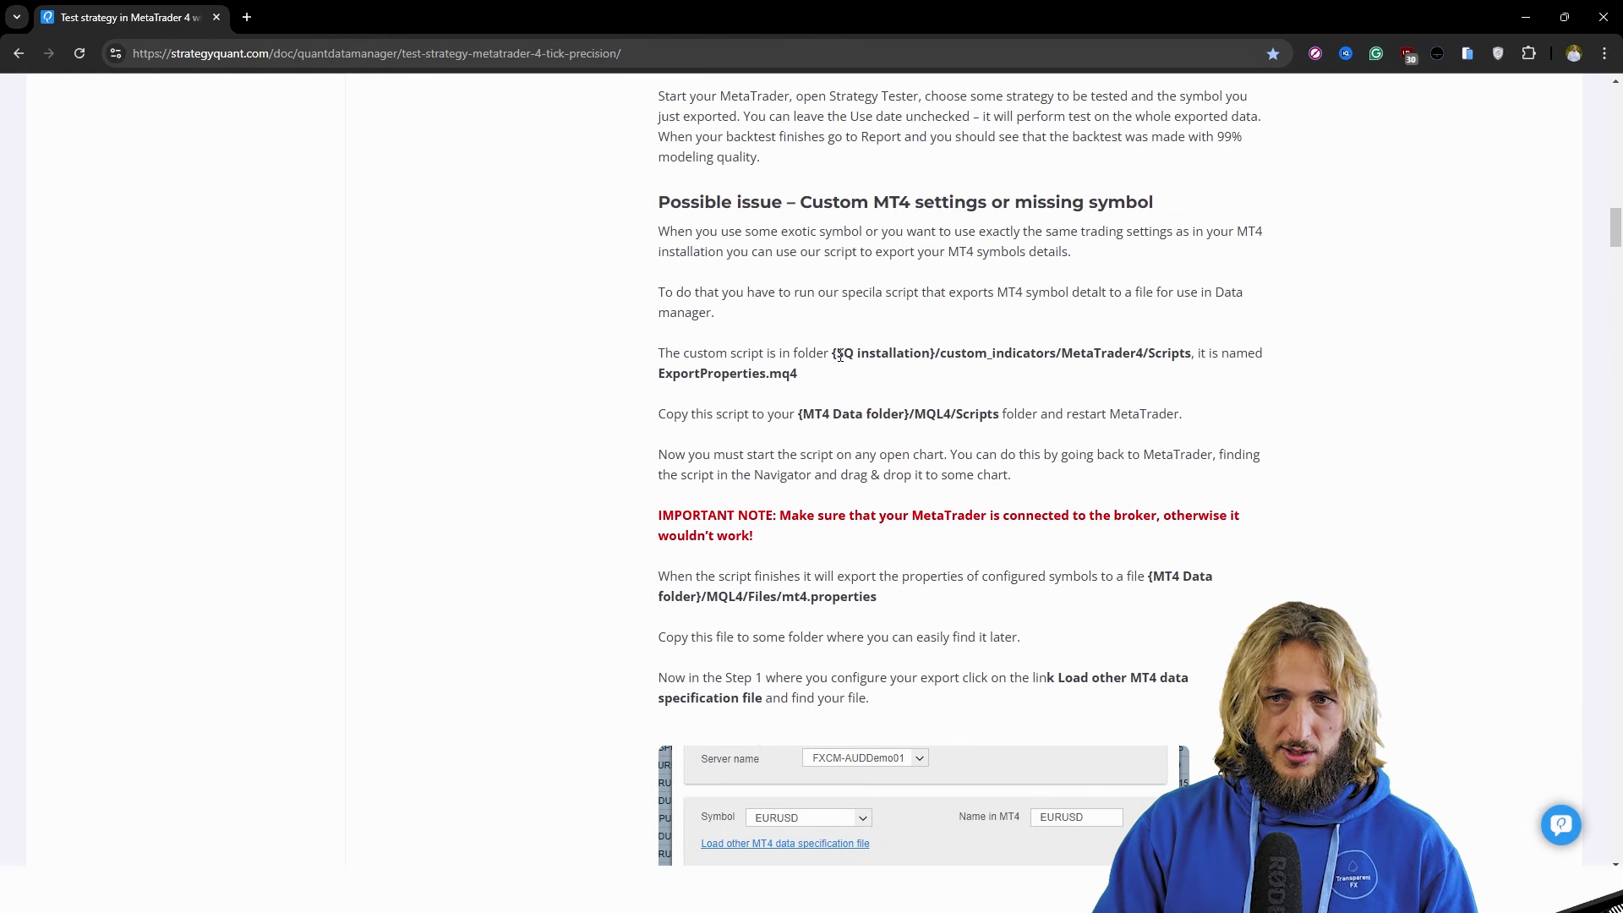
pyautogui.moveTo(836, 353); pyautogui.dragTo(1192, 355)
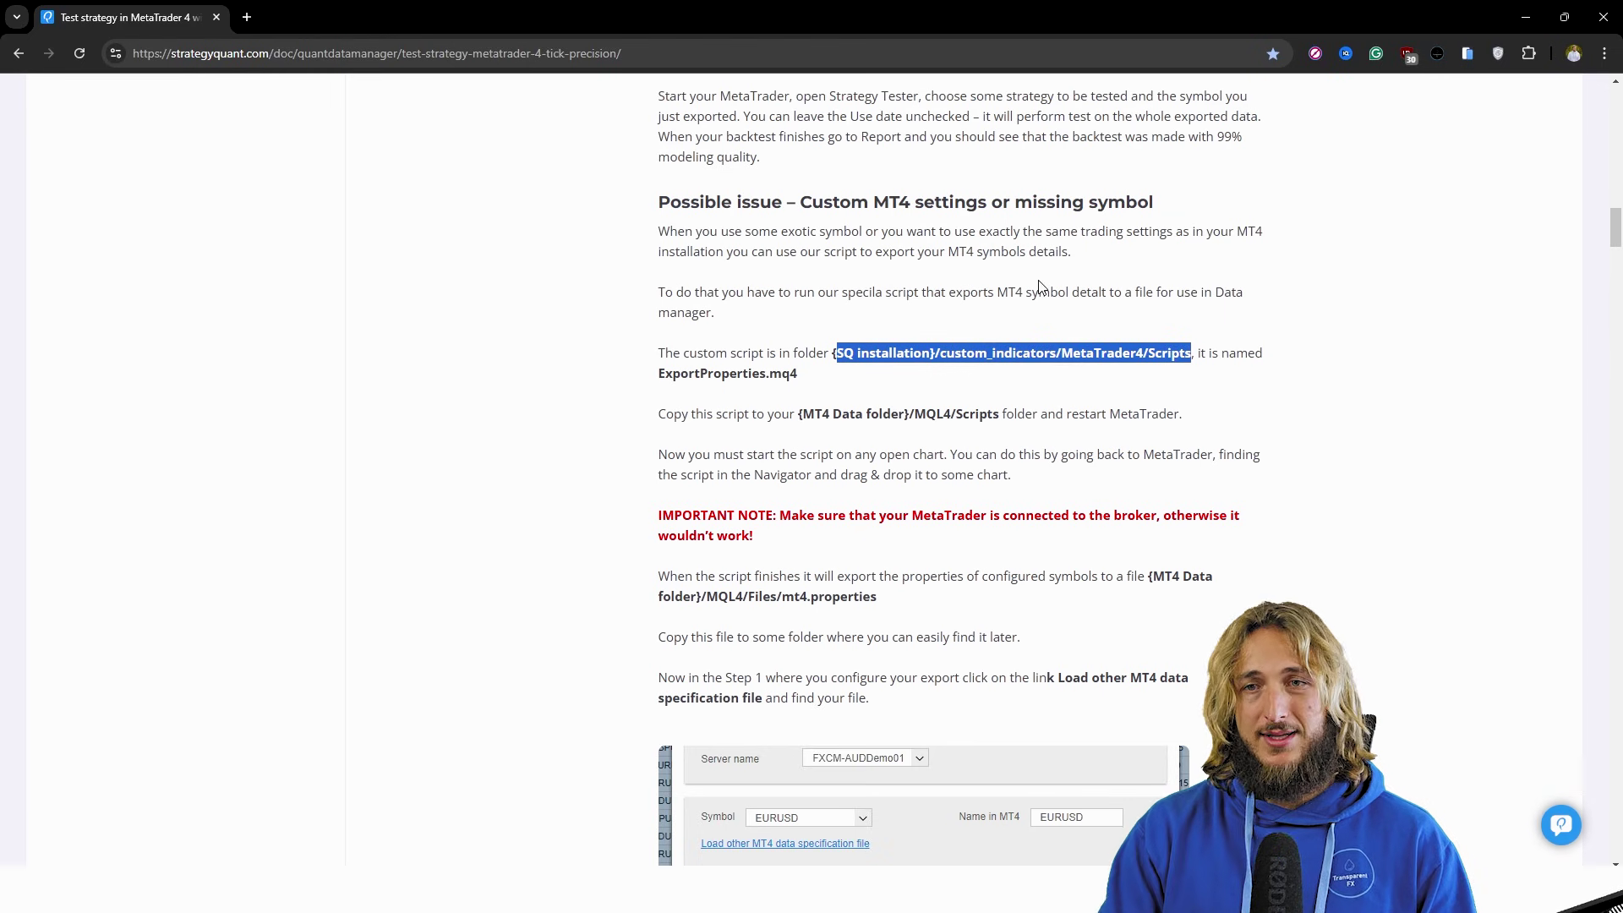
pyautogui.click(1199, 358)
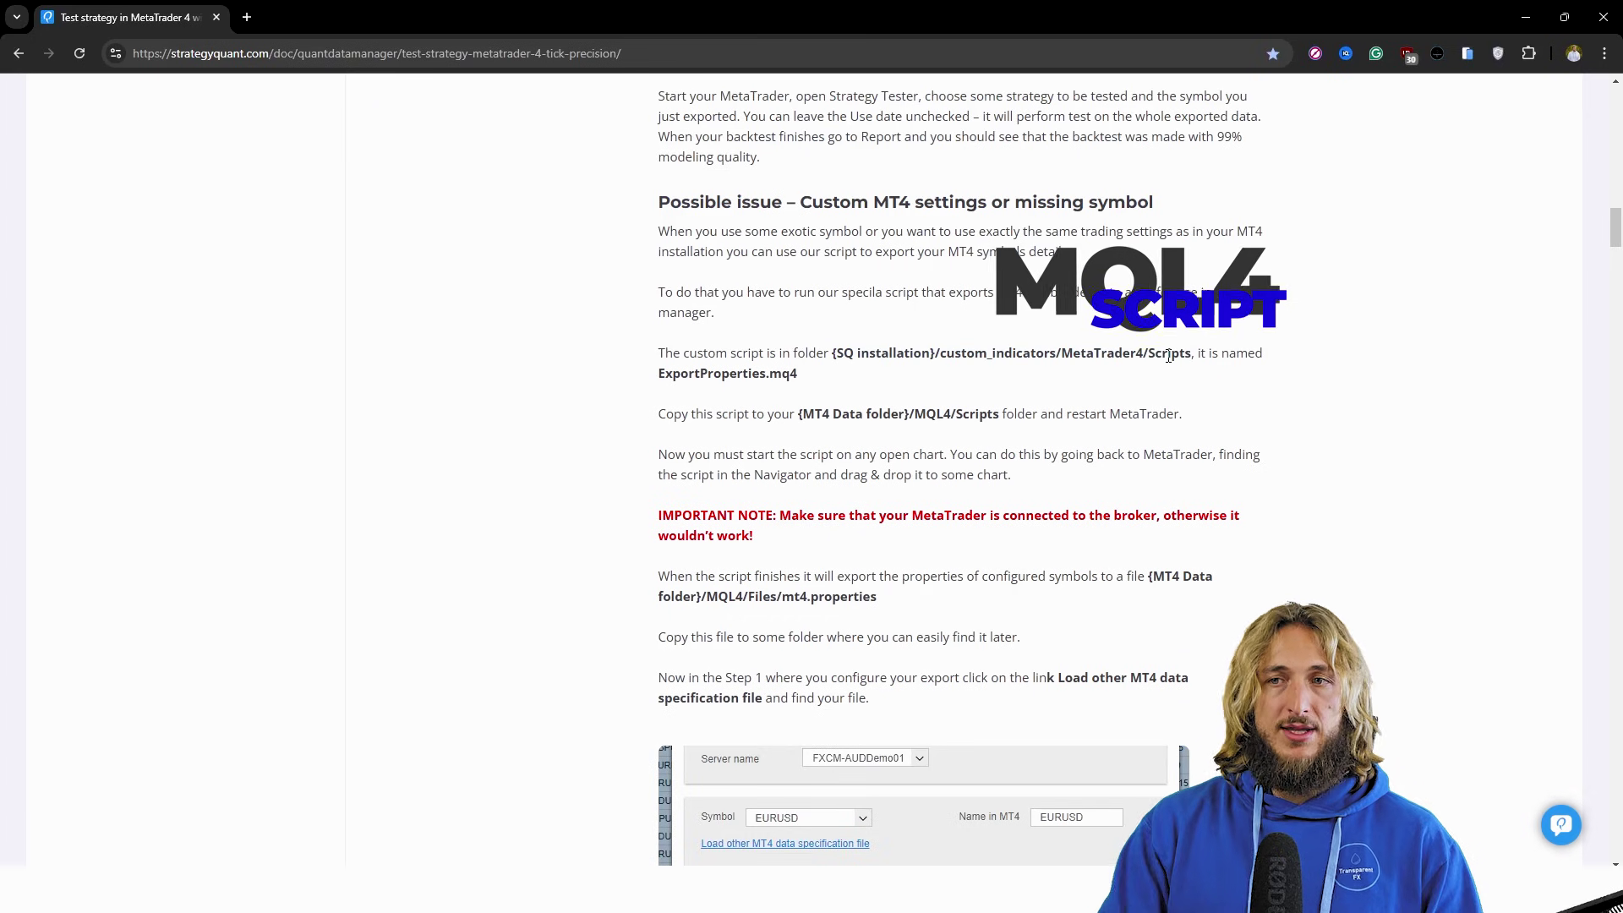
pyautogui.moveTo(817, 377); pyautogui.dragTo(652, 380)
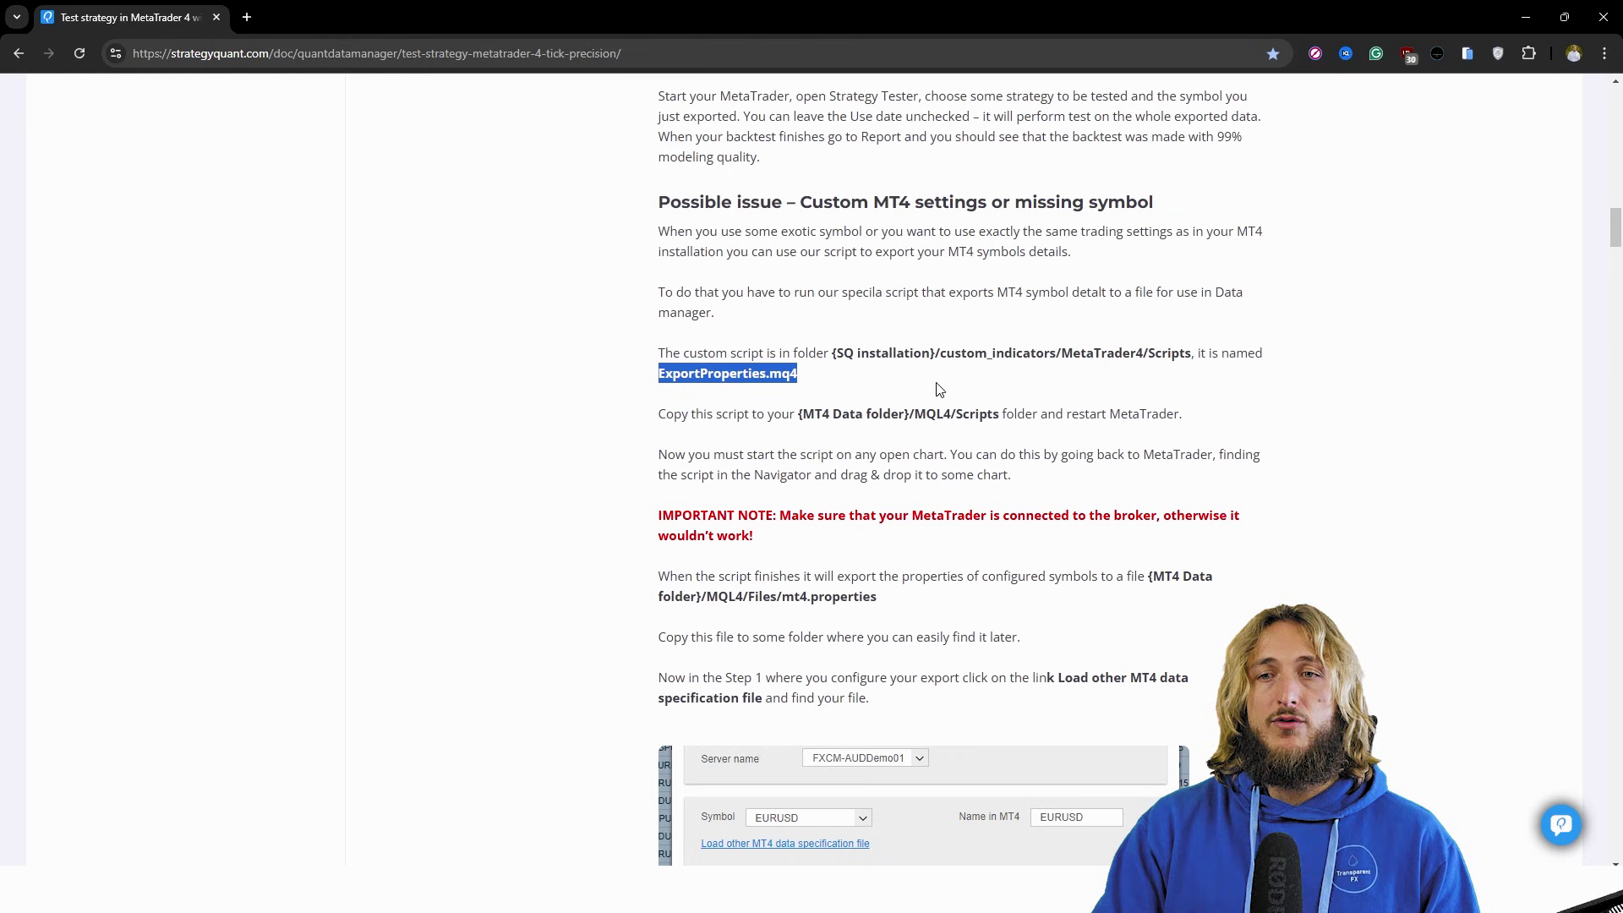
# Check the guide's page address and highlight the mt4.properties file name
pyautogui.click(713, 52)
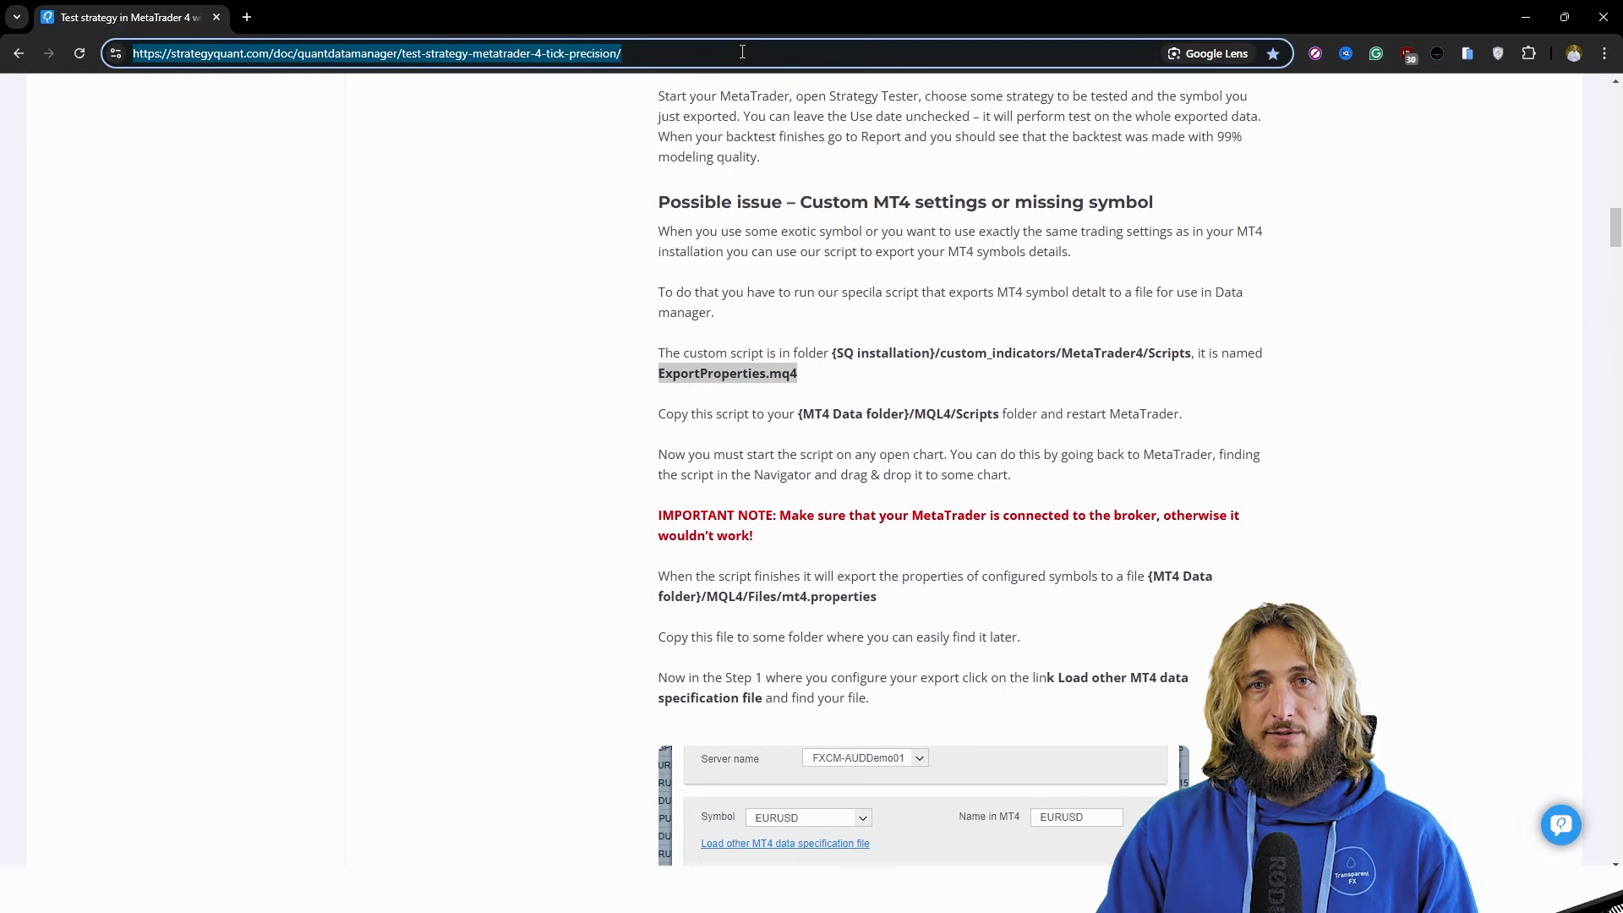
pyautogui.click(500, 436)
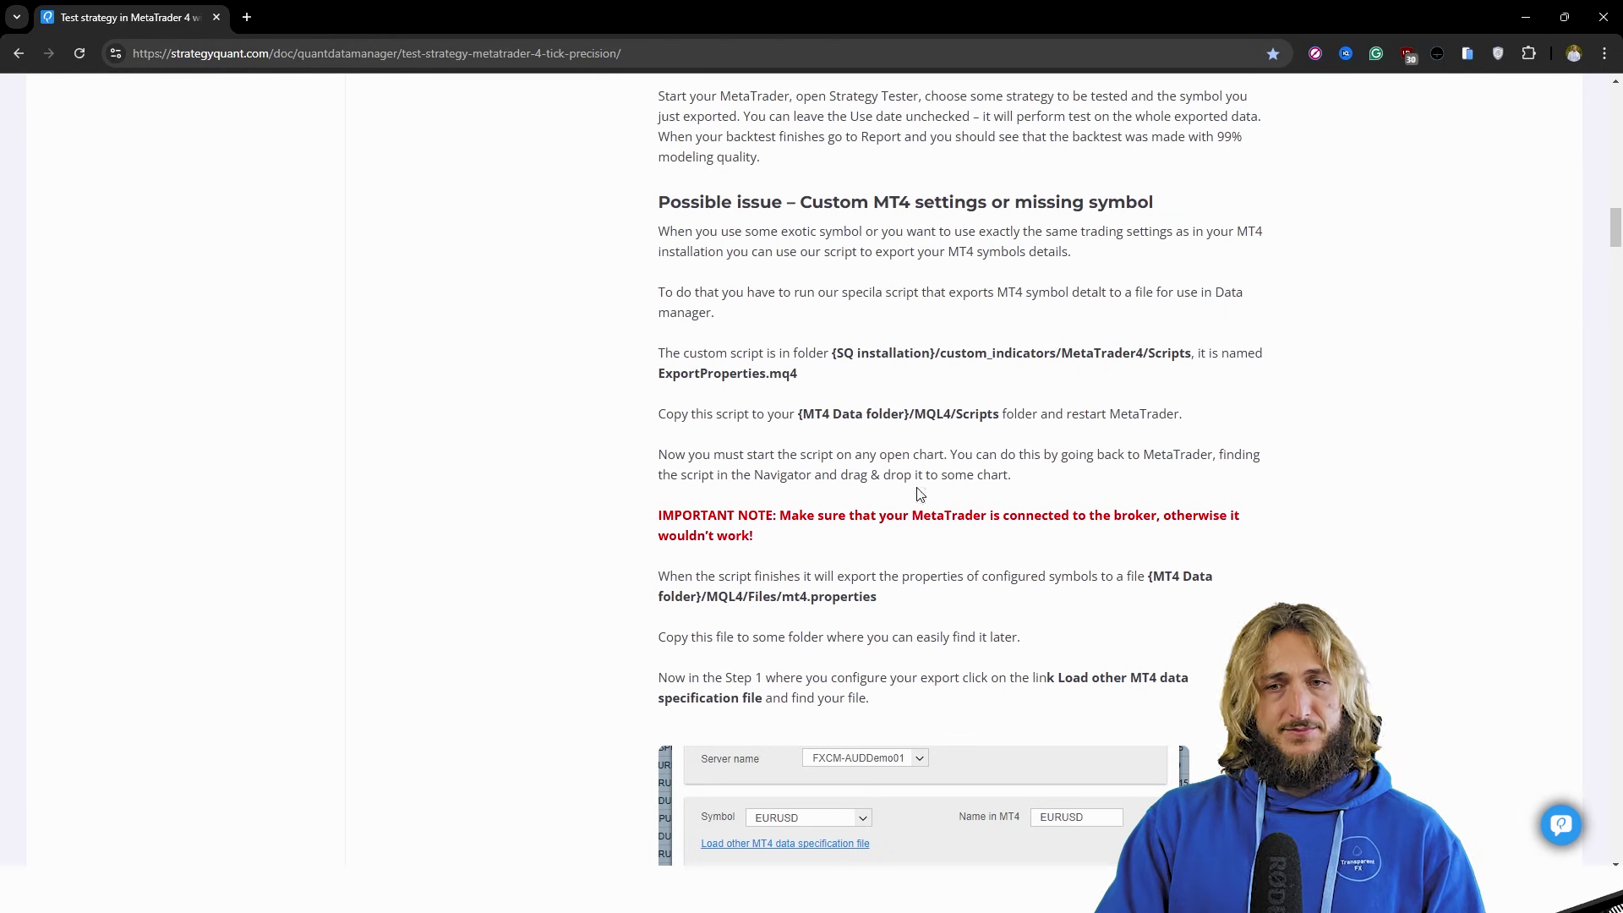
pyautogui.moveTo(917, 597); pyautogui.dragTo(811, 596)
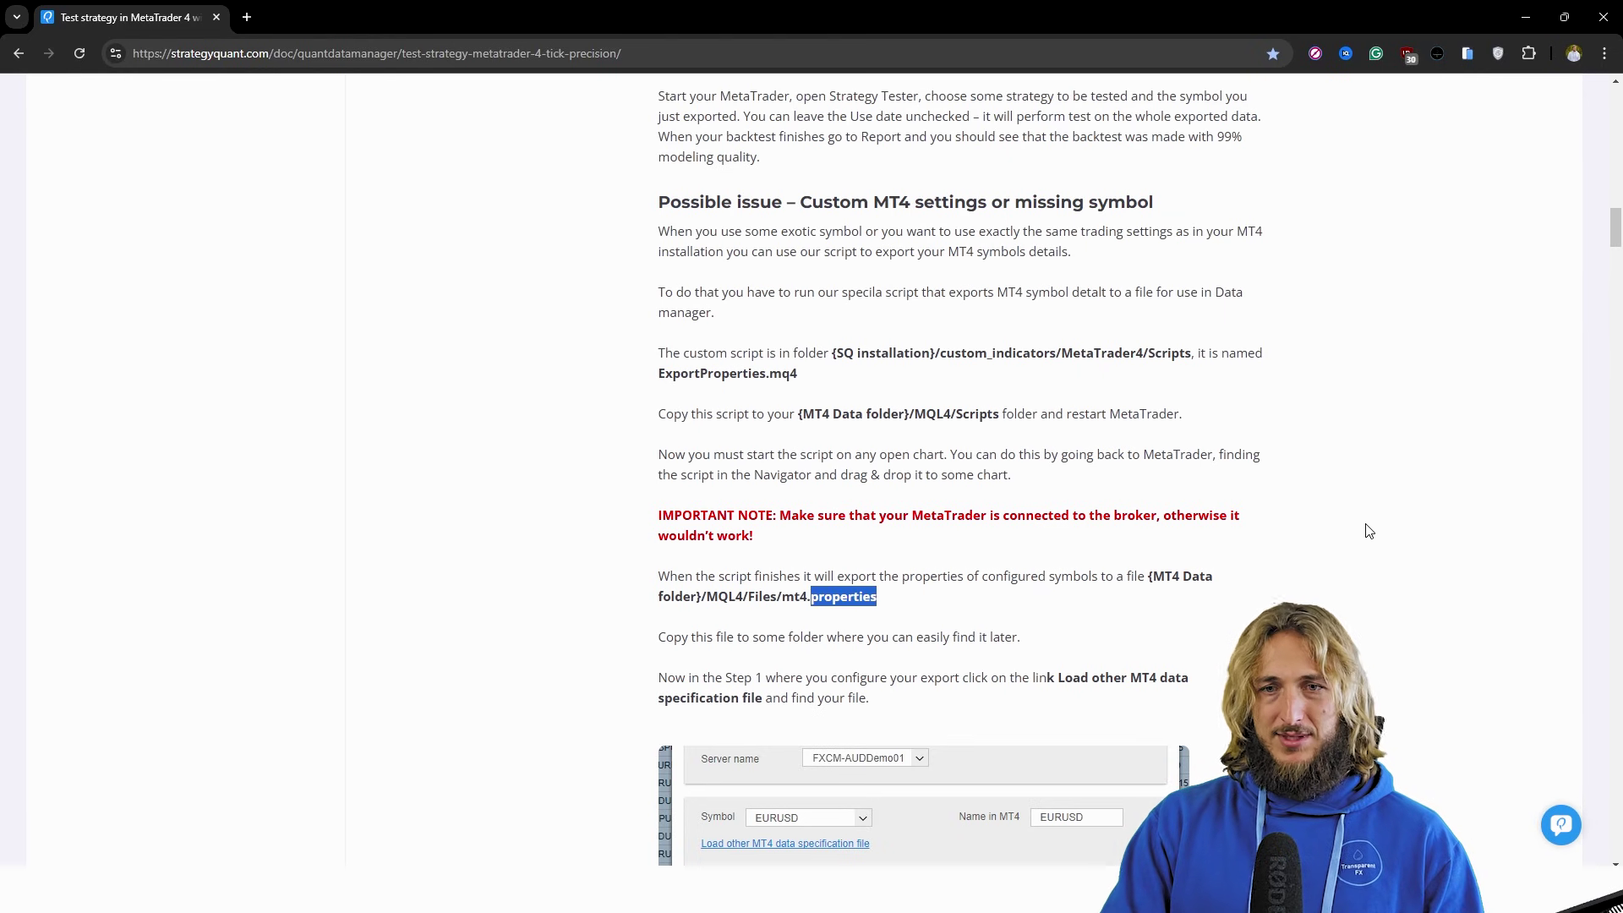
pyautogui.scroll(-2, 1370, 531)
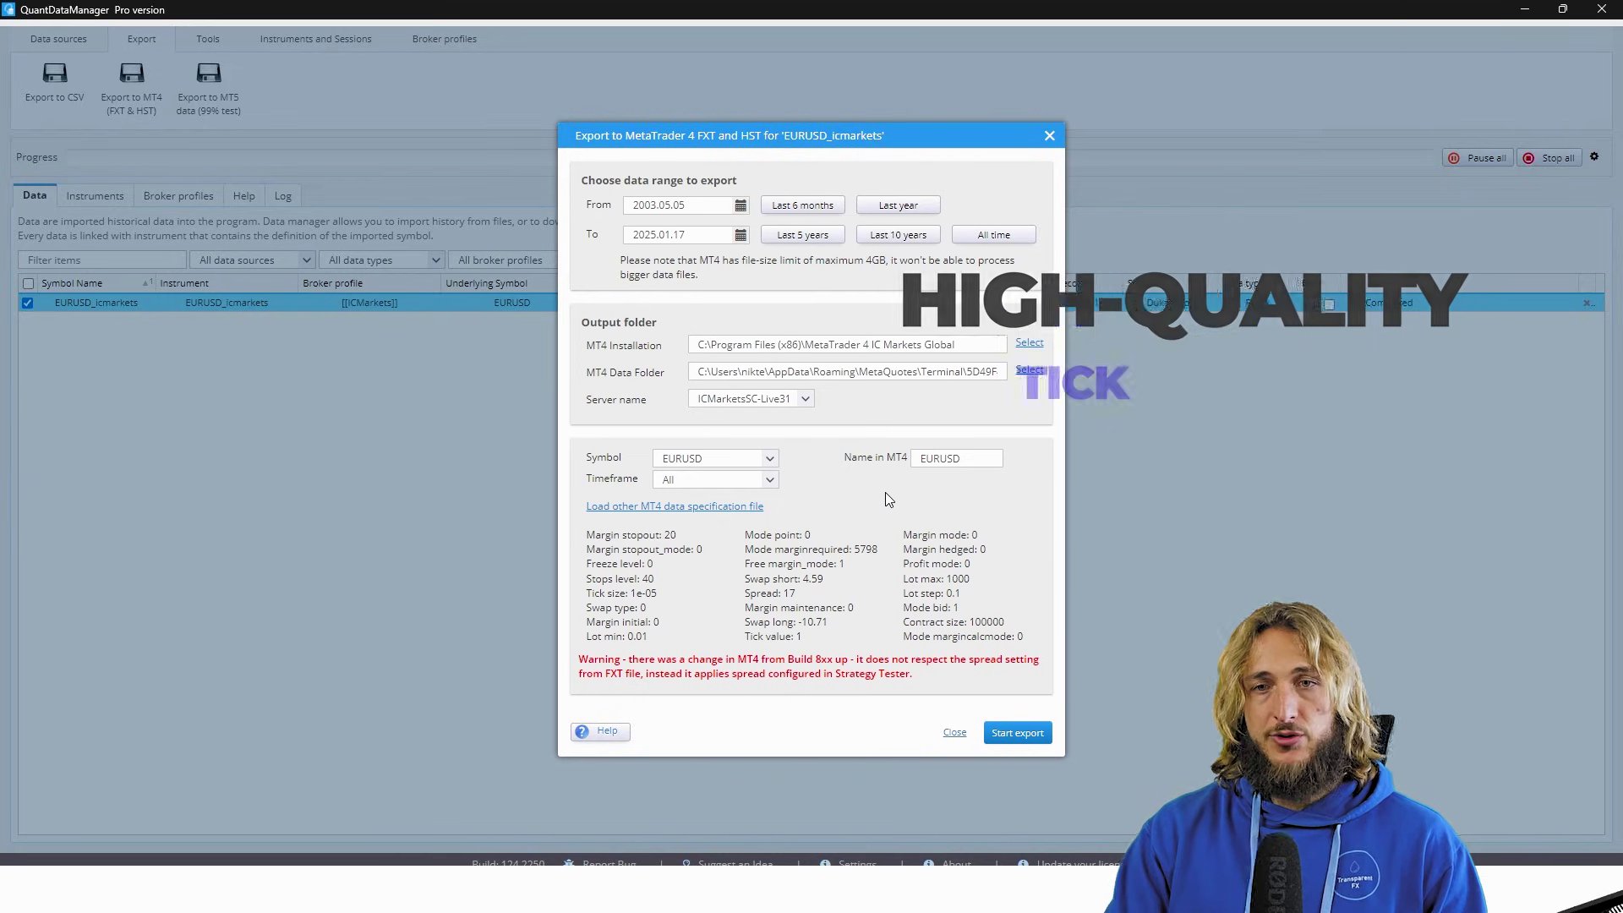
# Start the MT4 FXT/HST export keeping the 2003.05.05–2025.01.17 range and default folders
pyautogui.click(1017, 734)
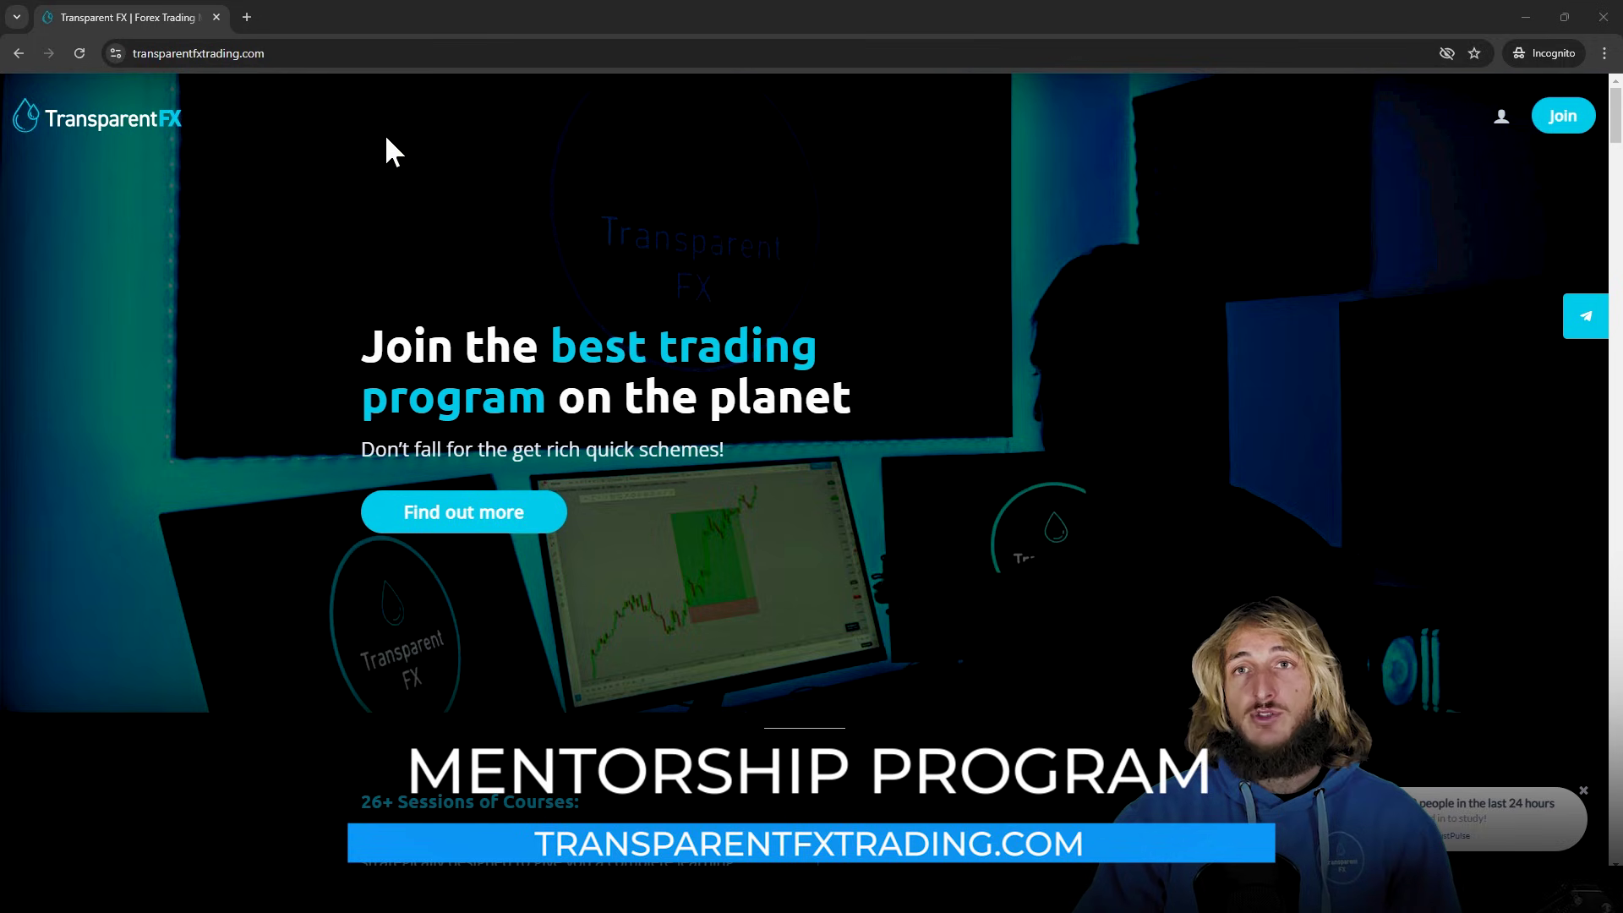
pyautogui.click(151, 53)
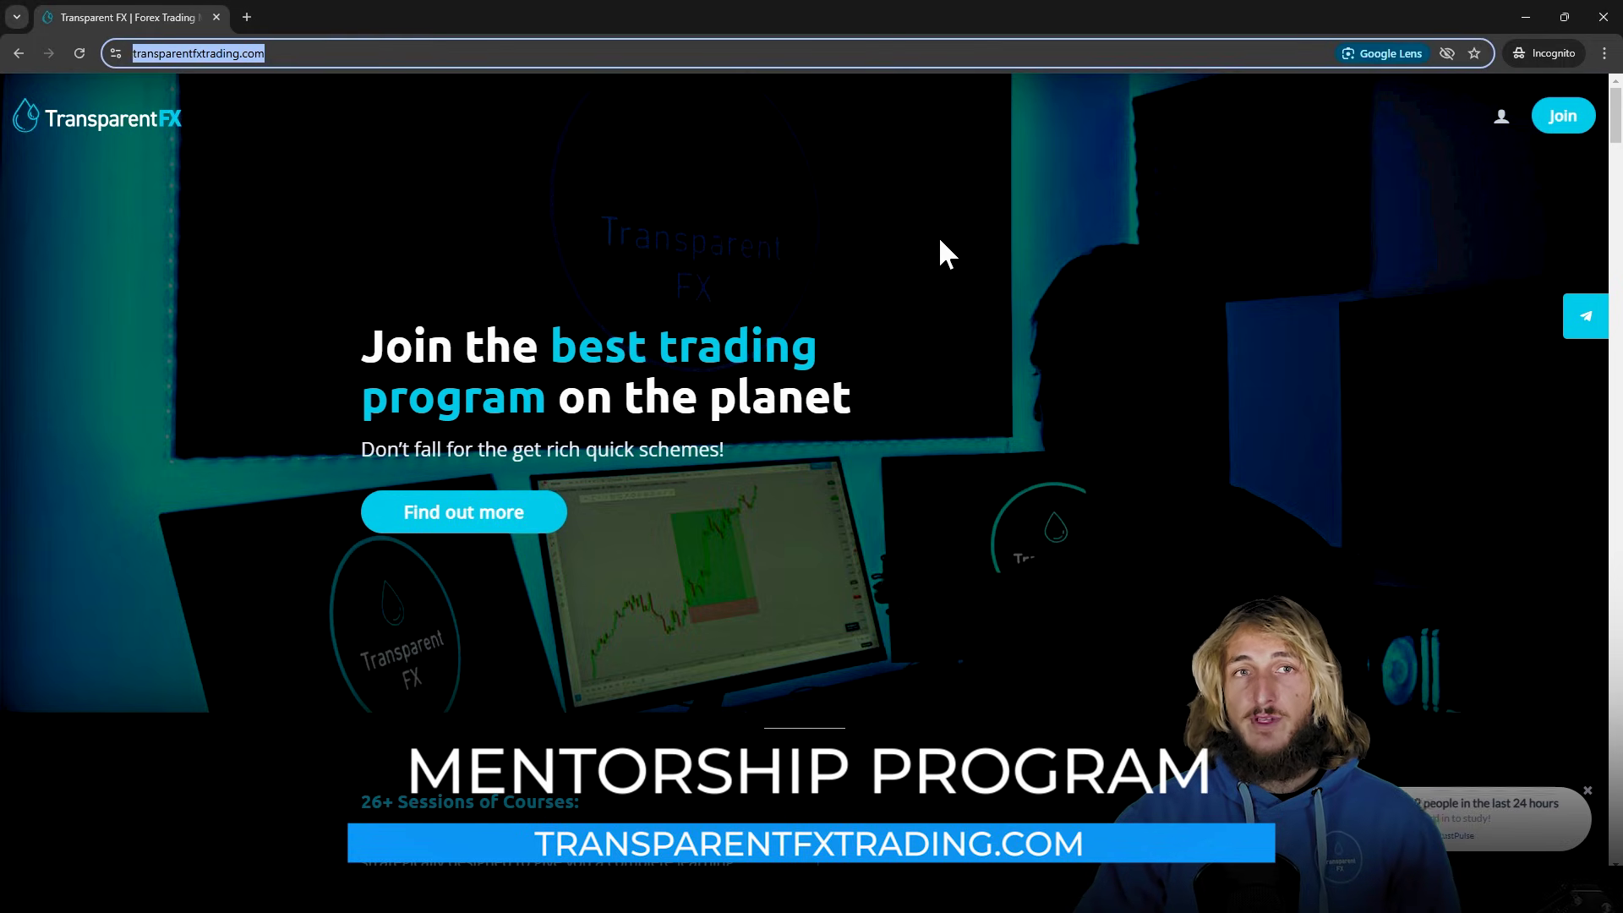
pyautogui.click(964, 243)
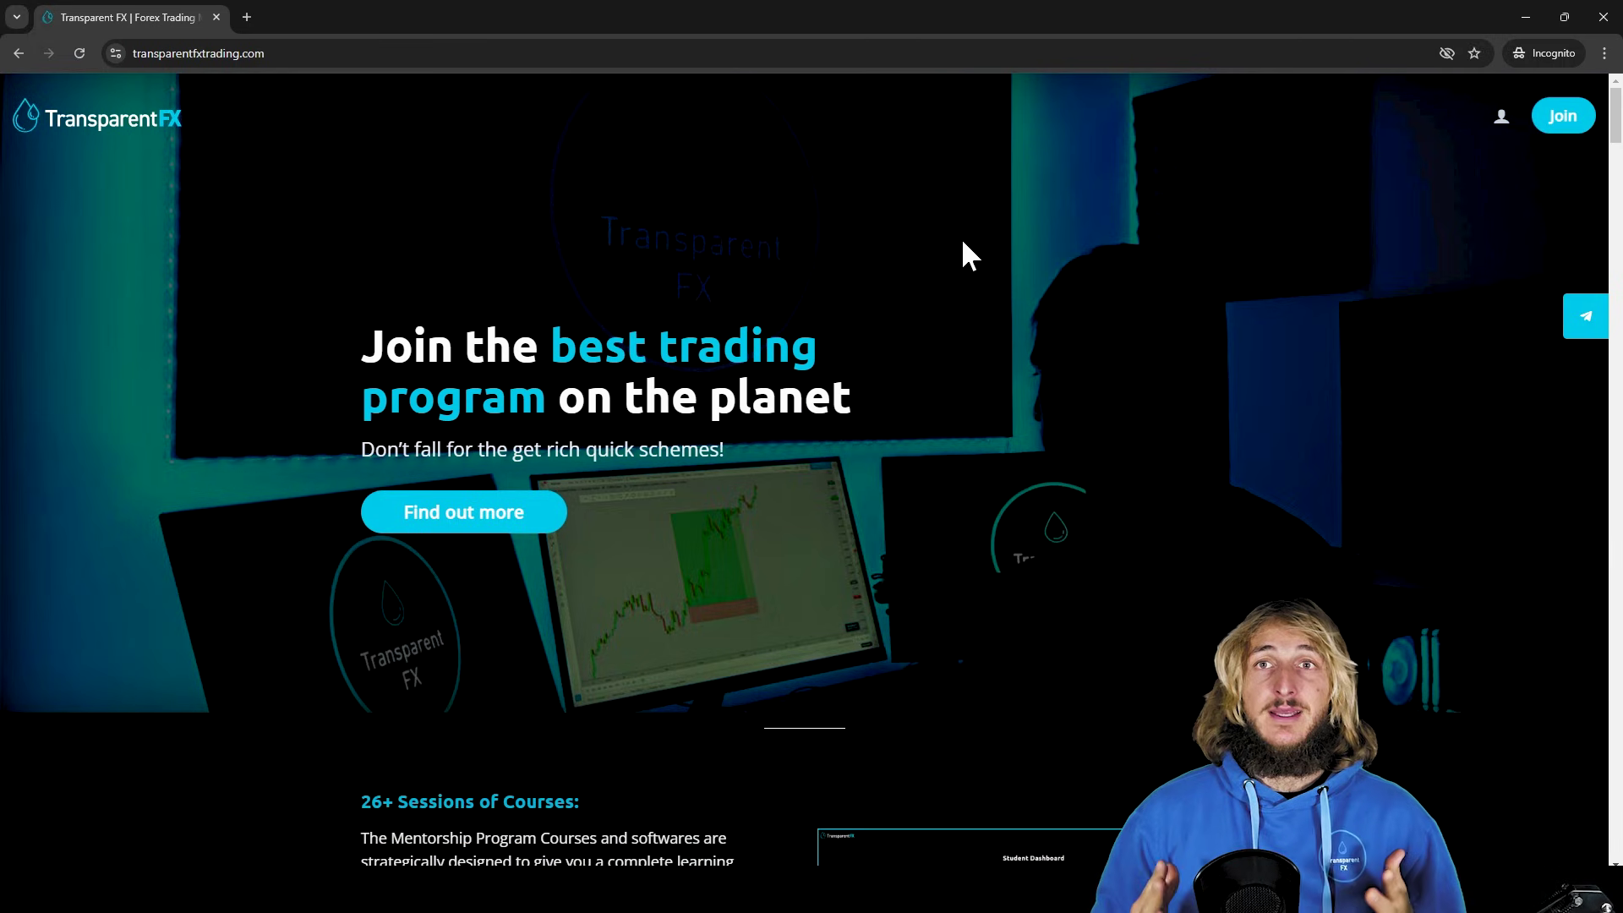
pyautogui.scroll(-4, 954, 308)
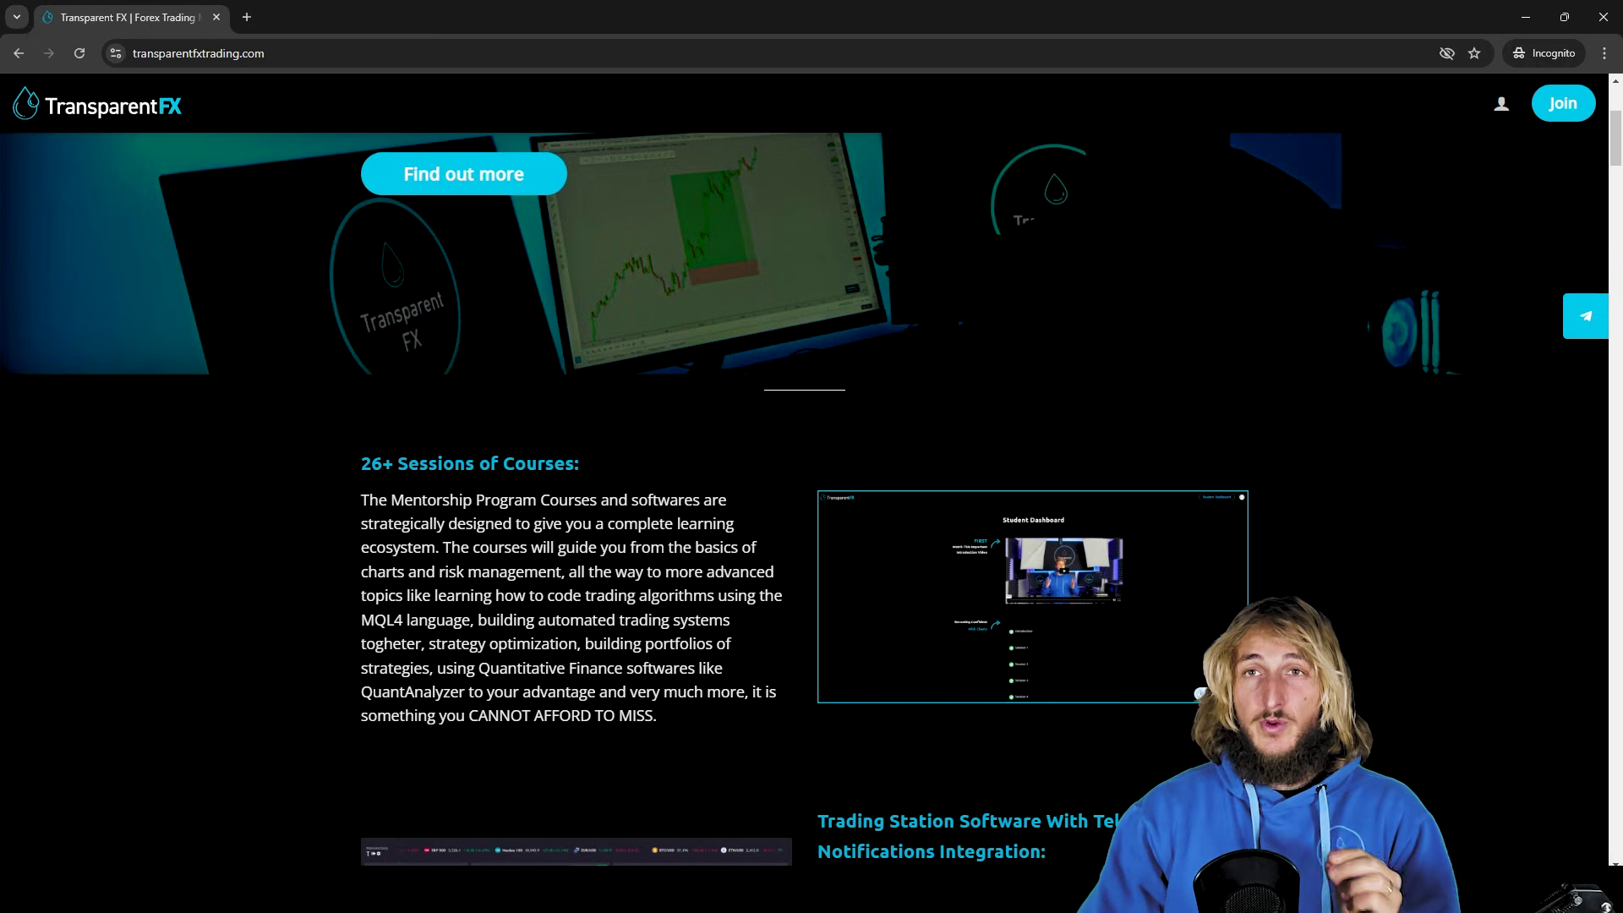
pyautogui.scroll(-2, 898, 512)
pyautogui.scroll(-2, 899, 513)
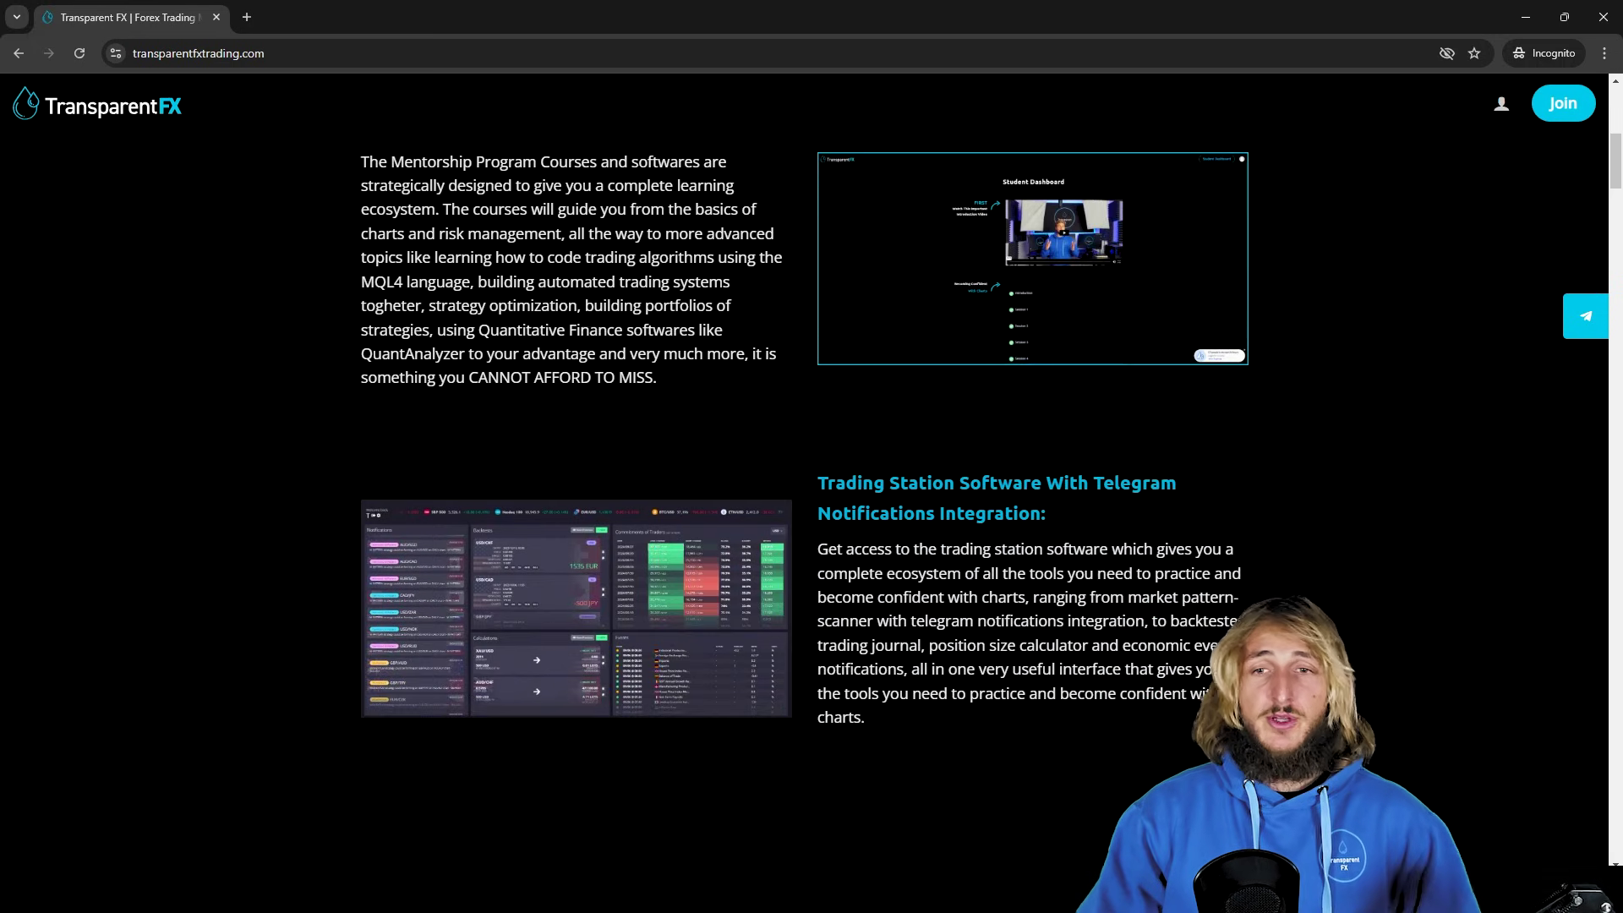
pyautogui.scroll(-1, 690, 506)
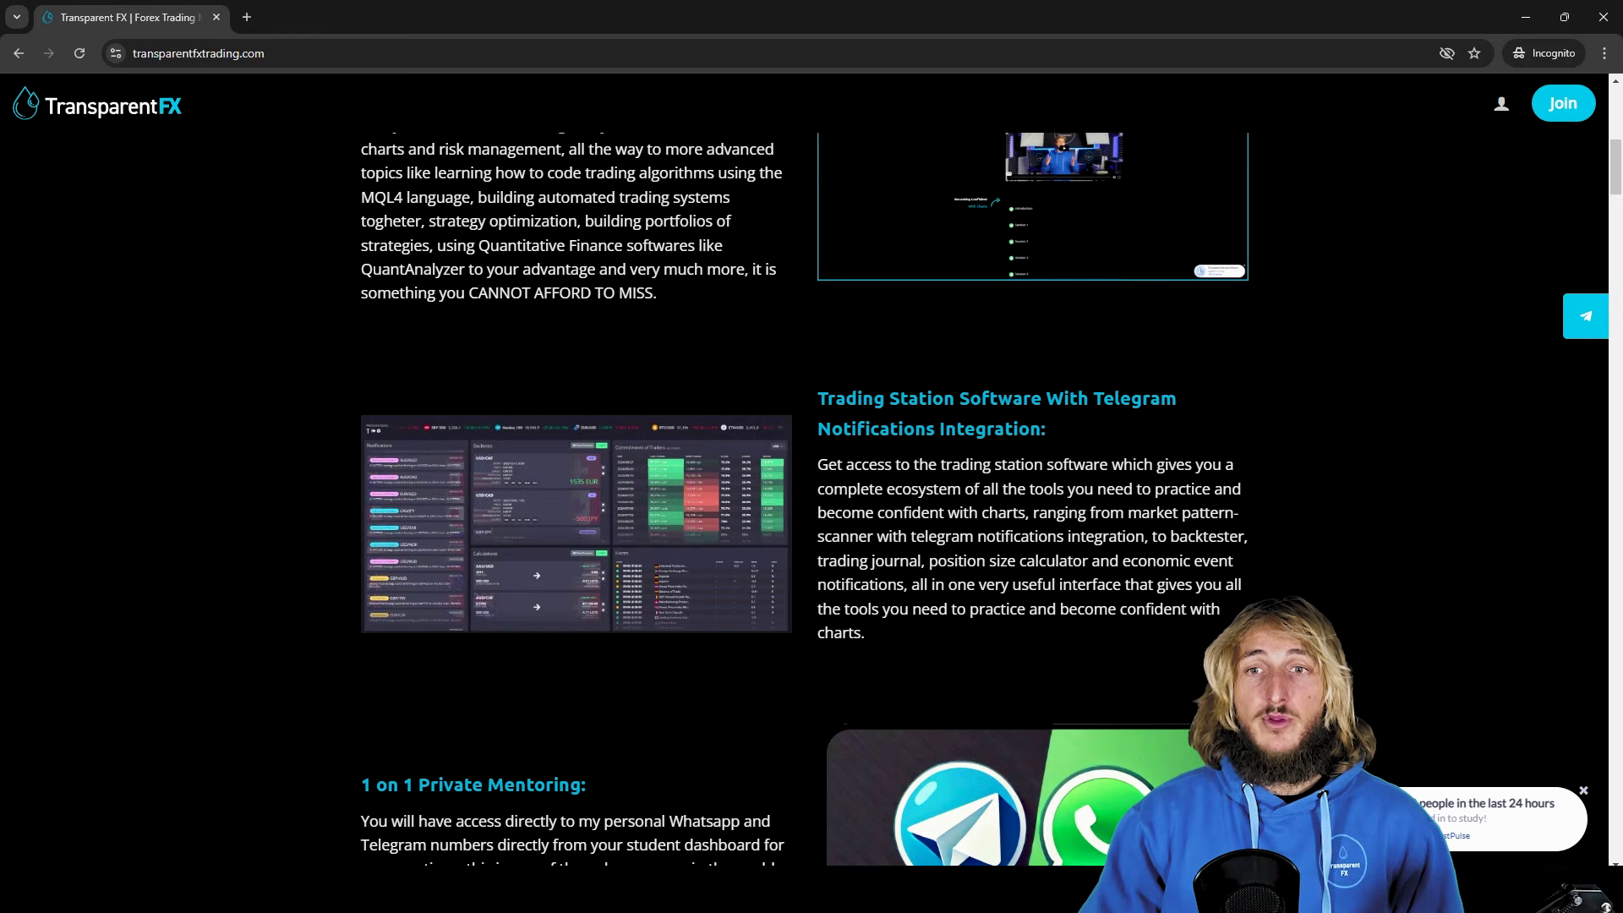
pyautogui.scroll(-3, 597, 502)
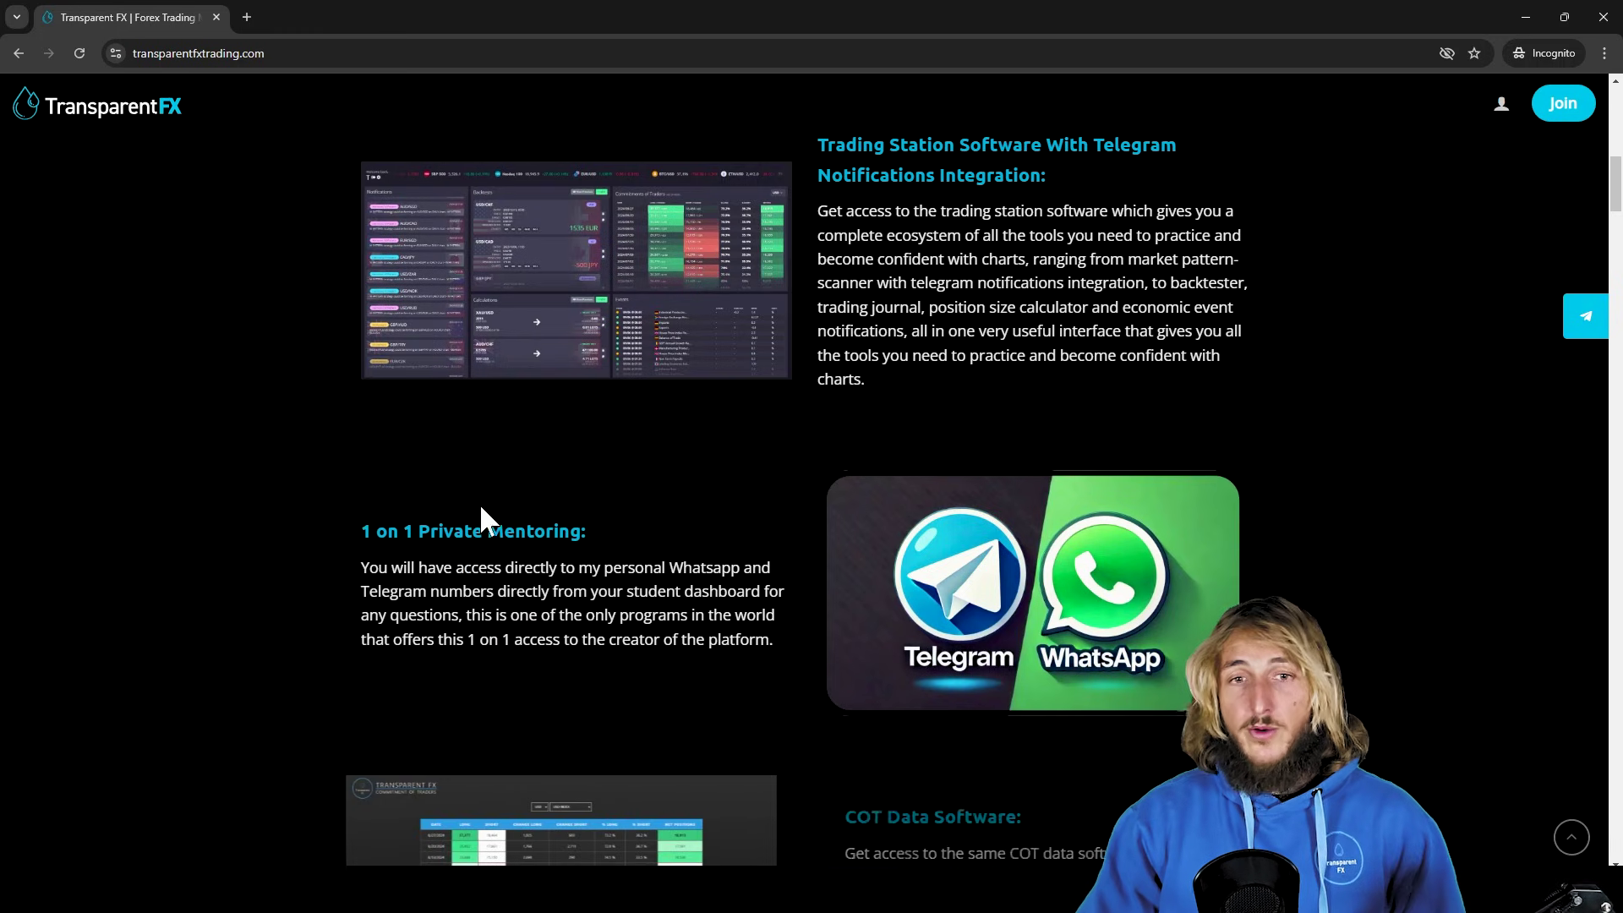
pyautogui.scroll(-1, 855, 490)
pyautogui.scroll(-1, 855, 490)
pyautogui.scroll(-1, 899, 434)
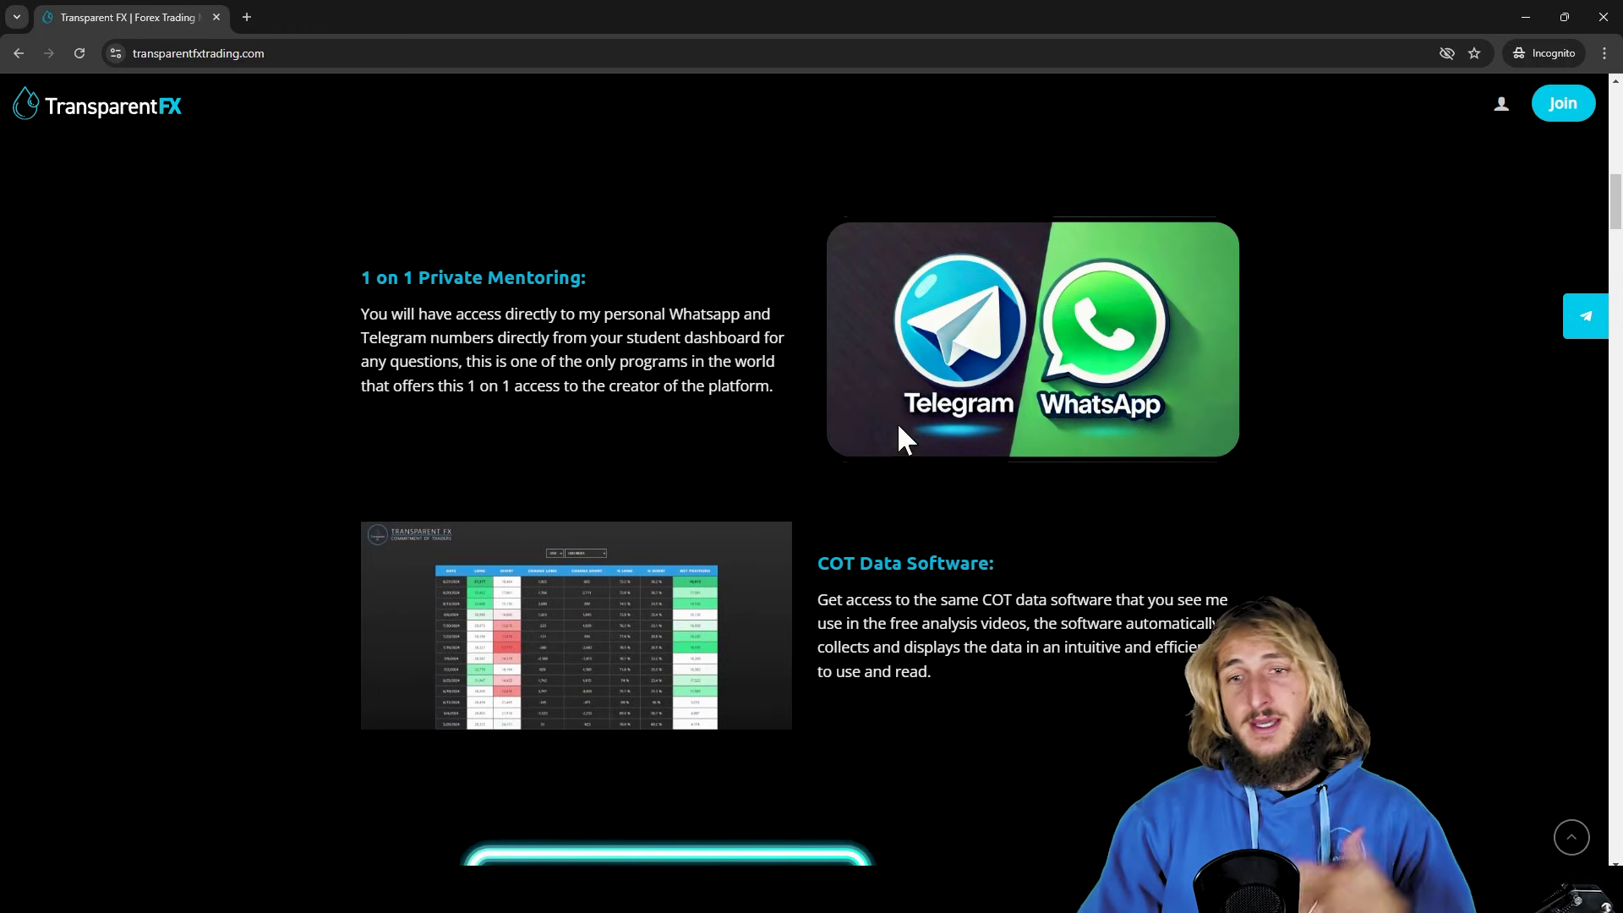
pyautogui.scroll(-1, 922, 562)
pyautogui.scroll(-2, 921, 561)
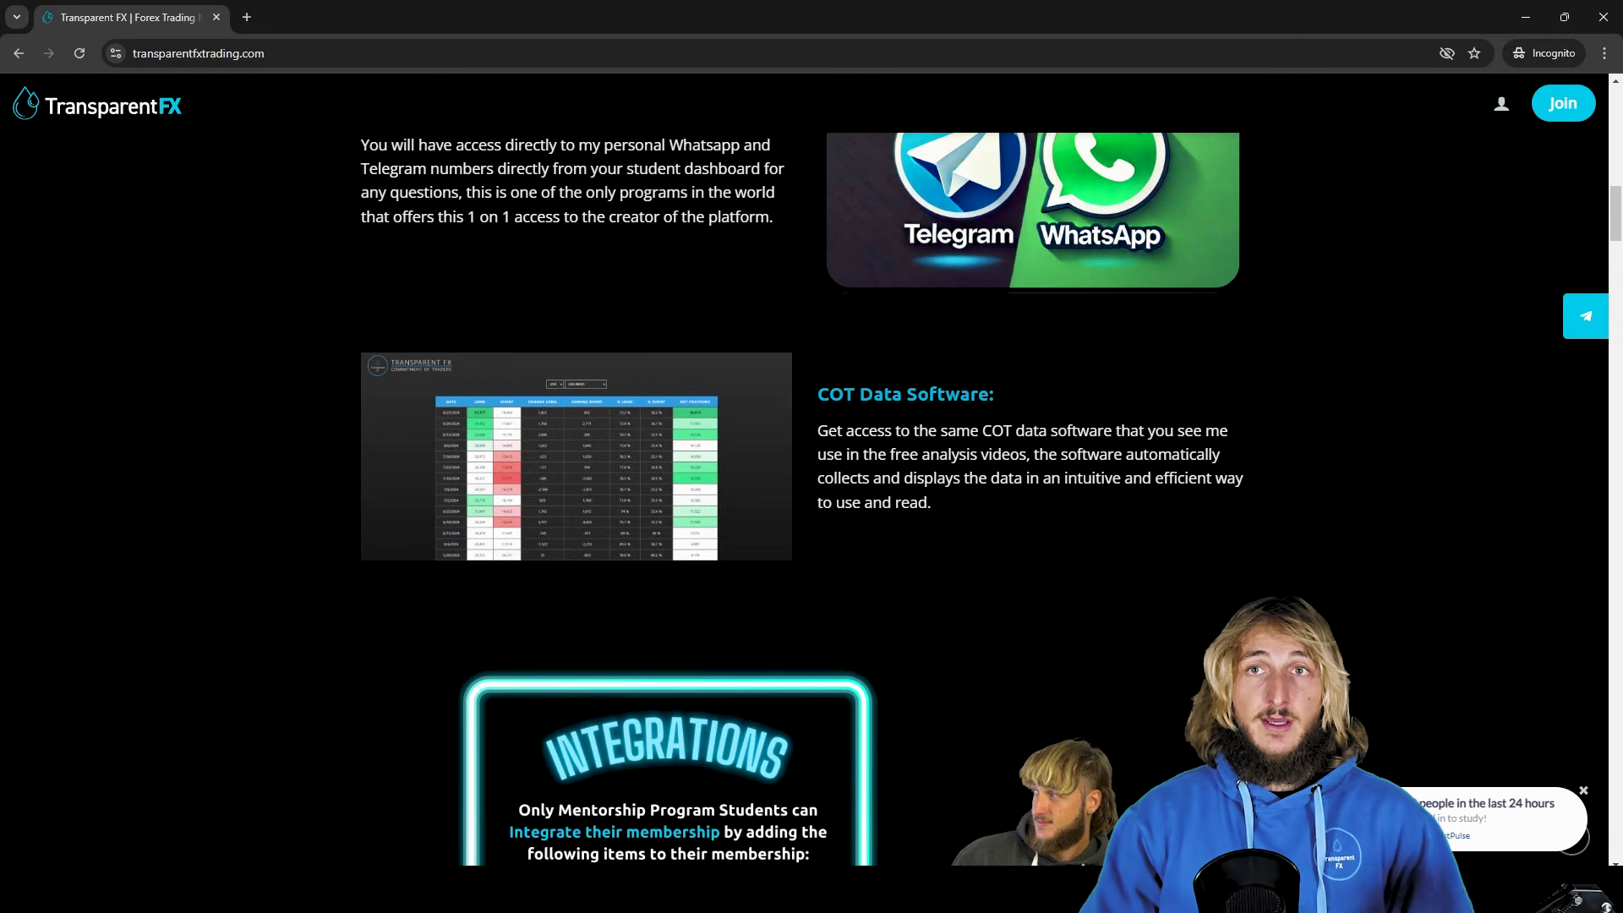
pyautogui.scroll(-3, 930, 470)
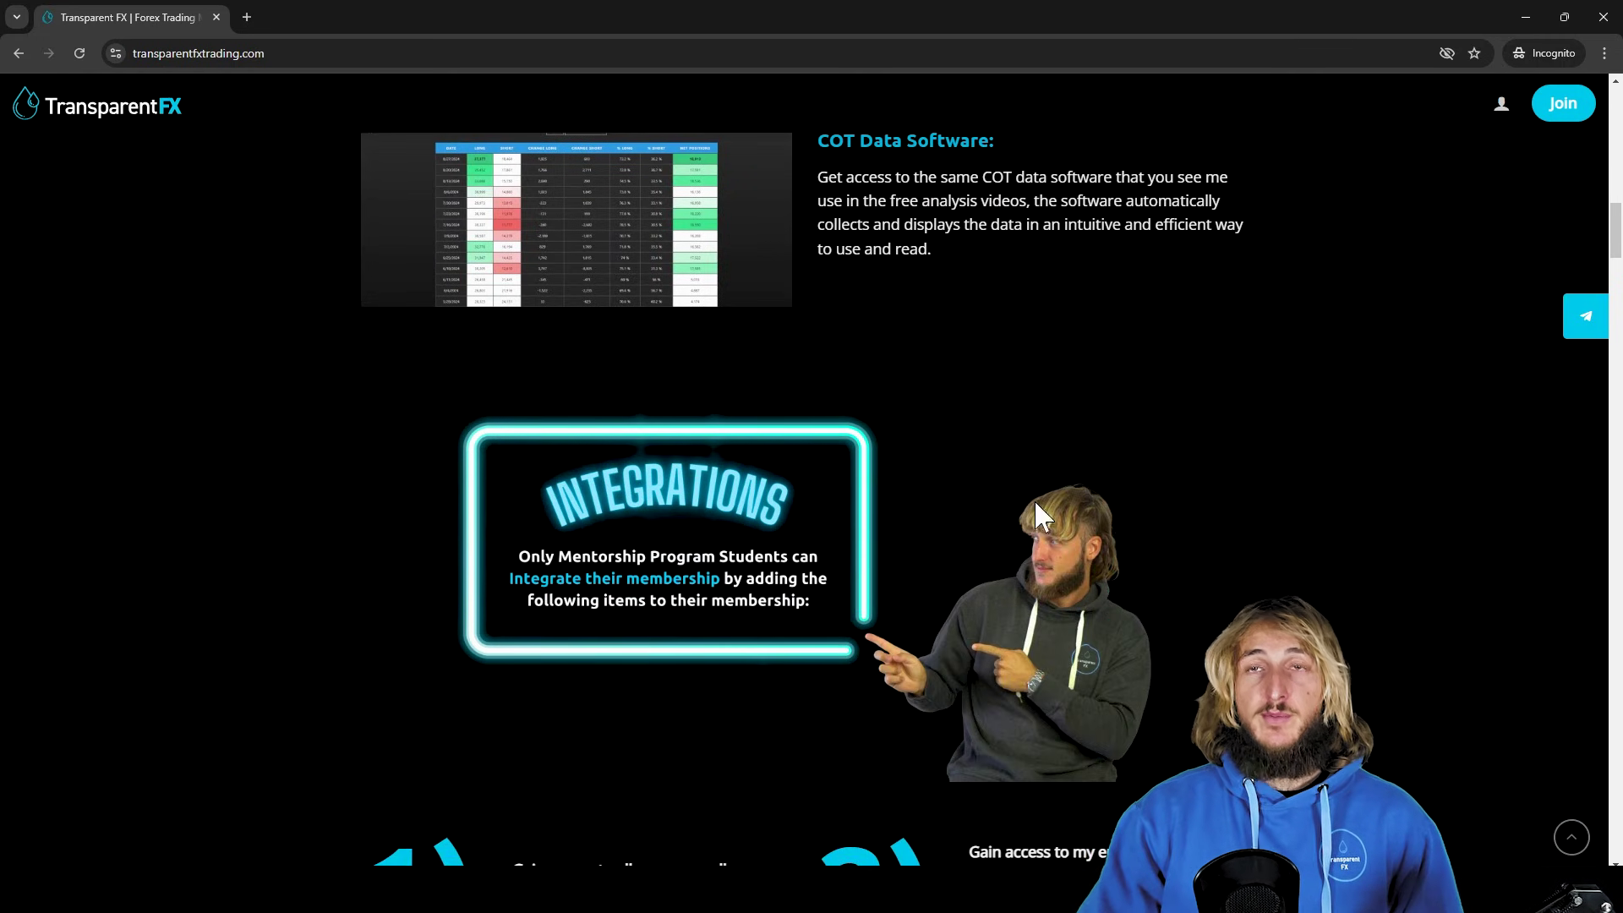
pyautogui.scroll(-4, 958, 497)
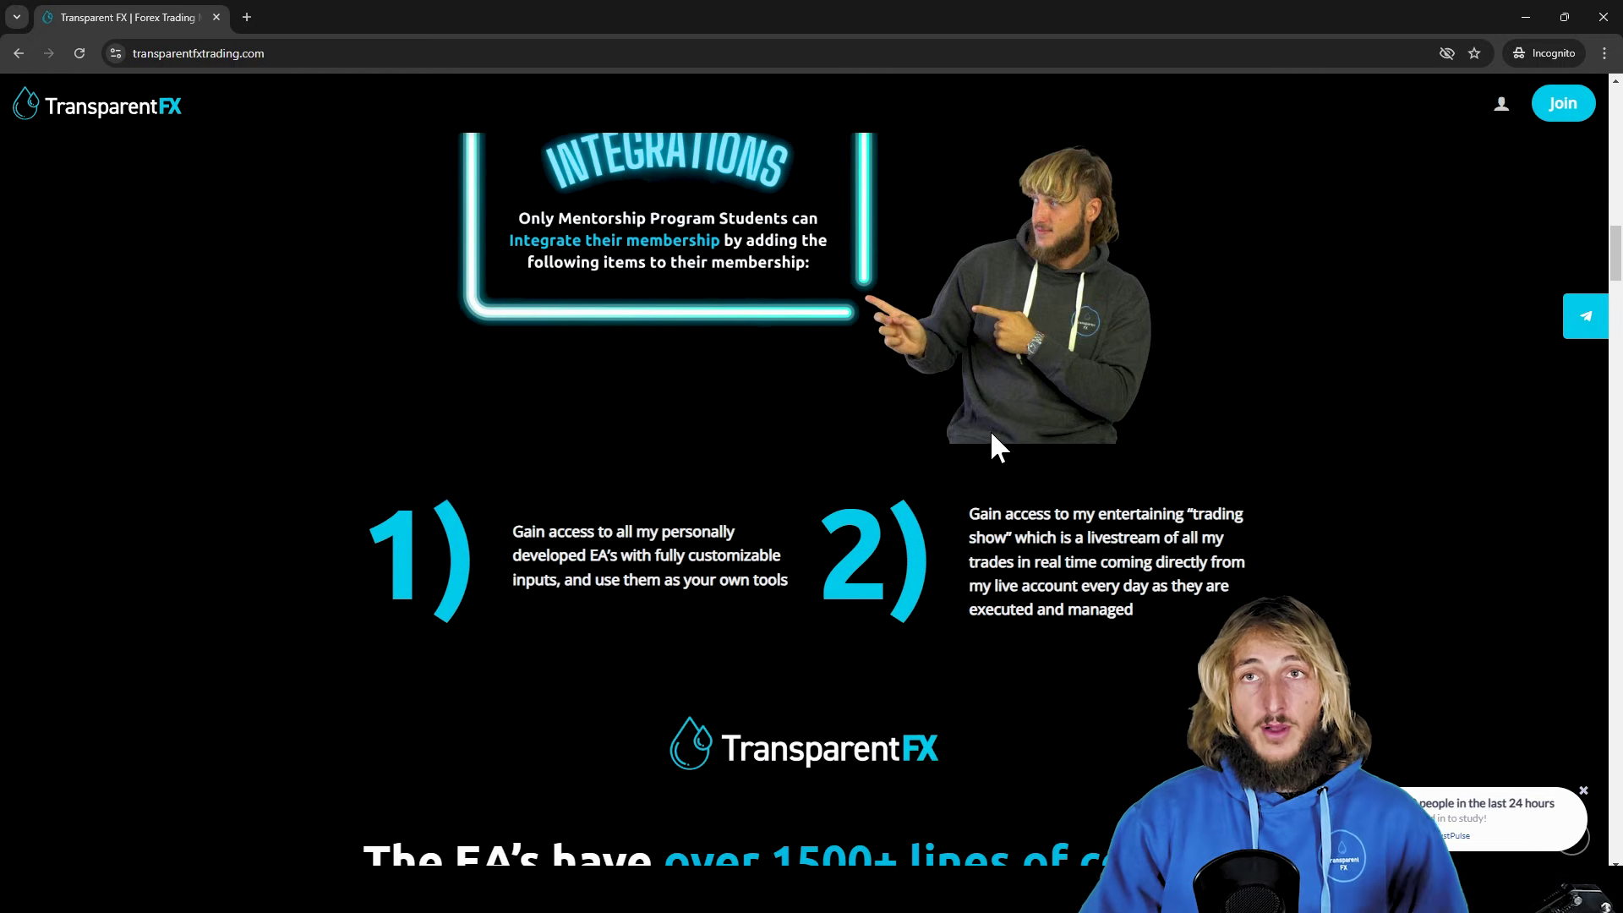
pyautogui.scroll(-2, 991, 430)
pyautogui.scroll(-1, 994, 448)
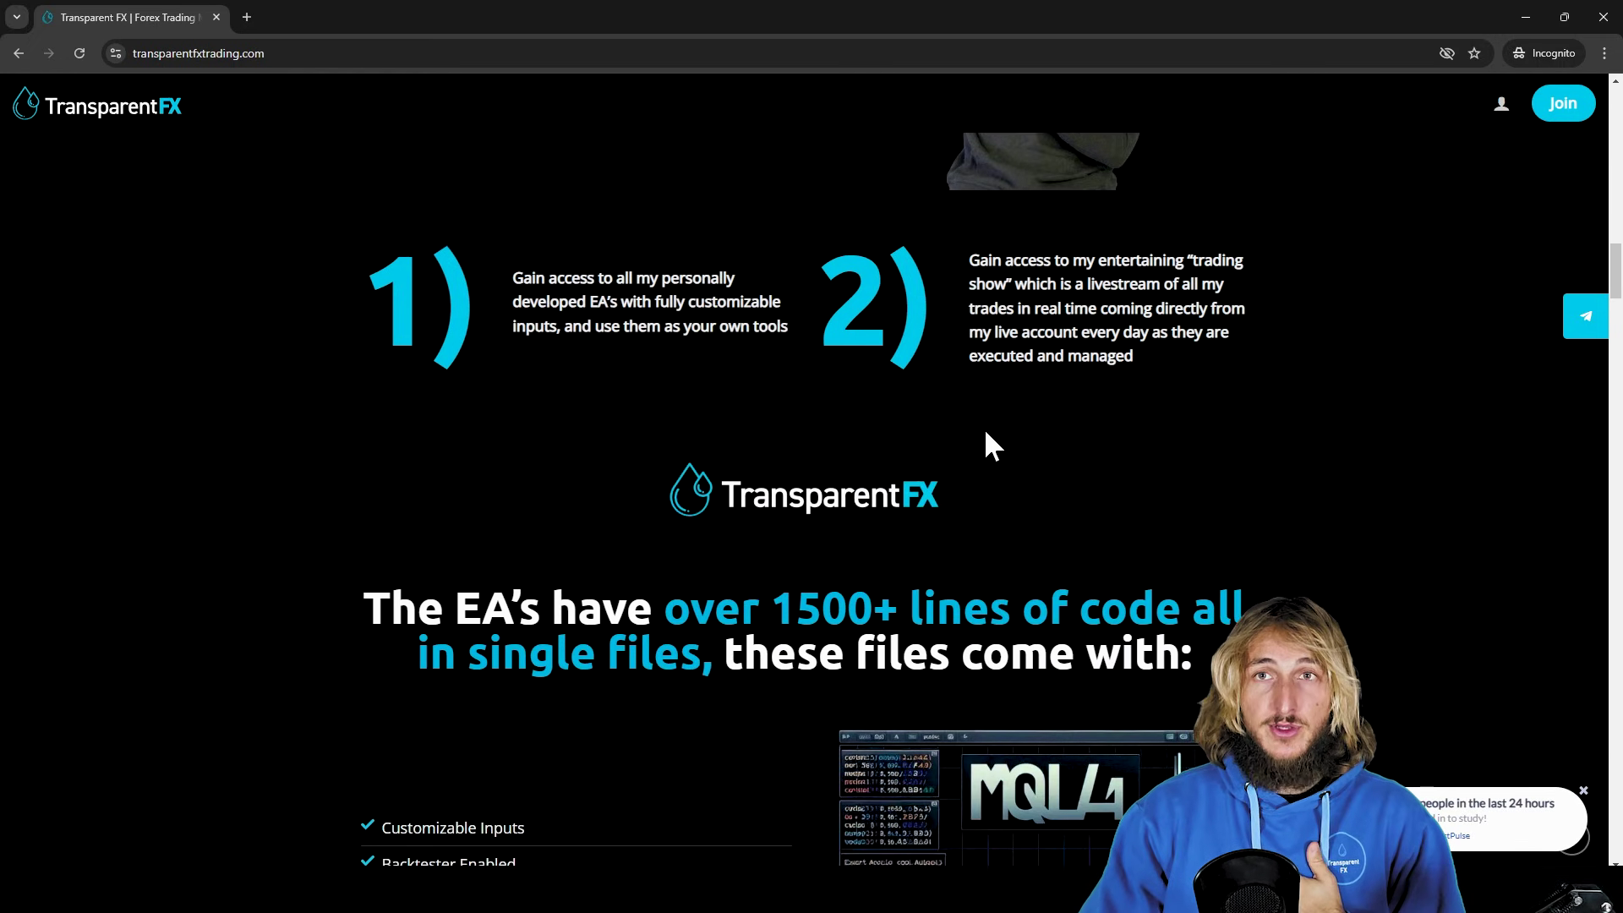
pyautogui.scroll(-2, 986, 435)
pyautogui.scroll(3, 986, 444)
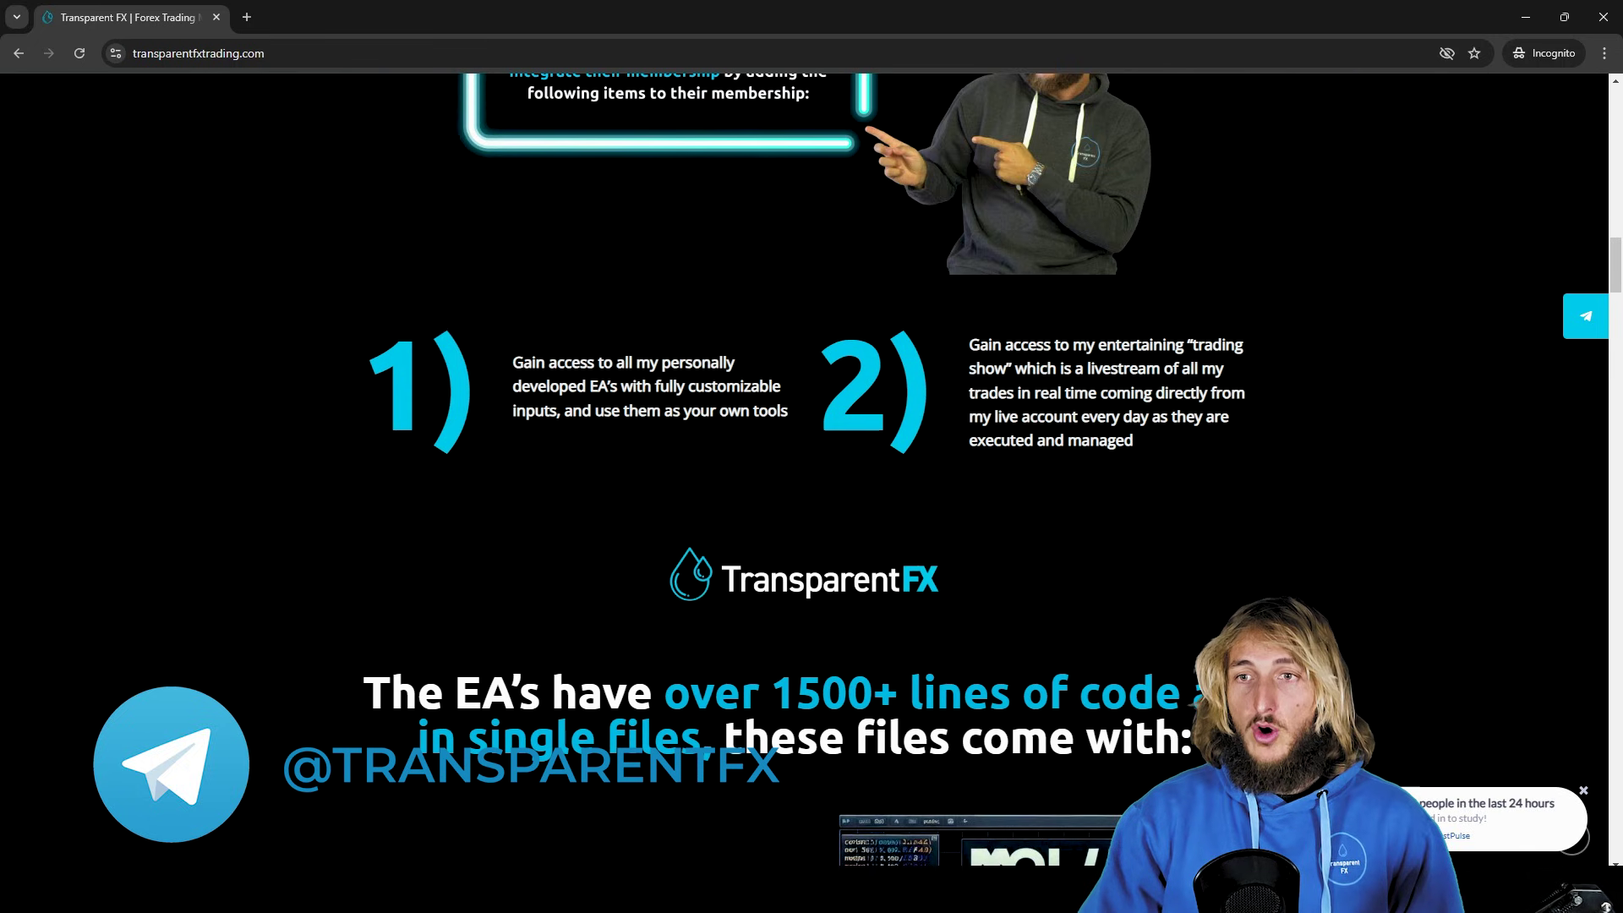
pyautogui.scroll(-1, 1194, 423)
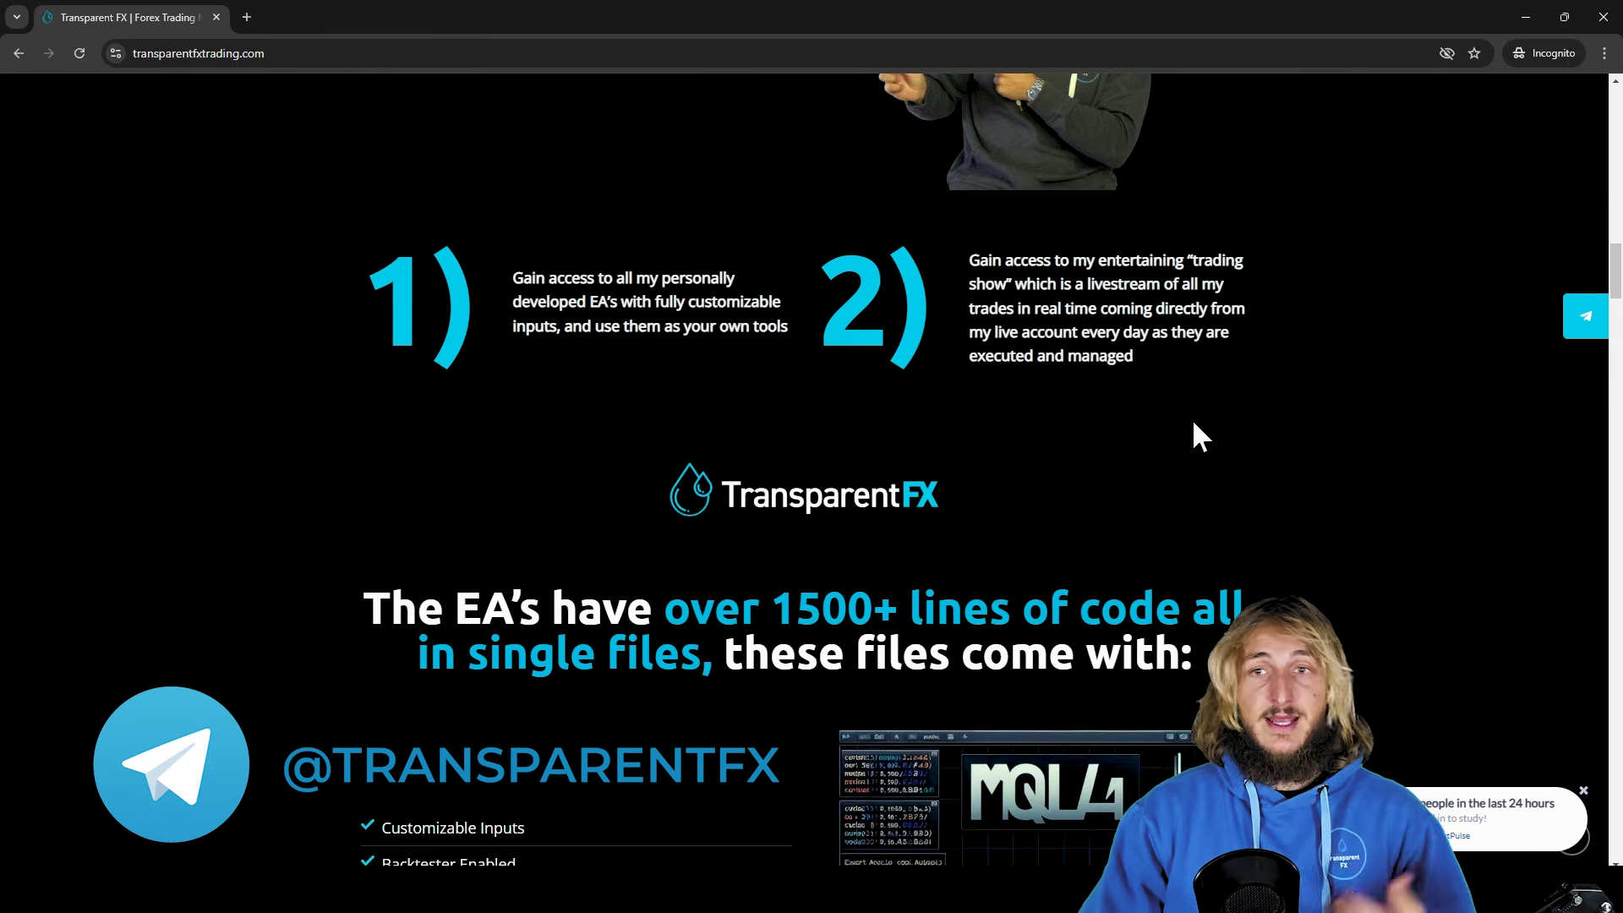
pyautogui.scroll(-12, 1193, 423)
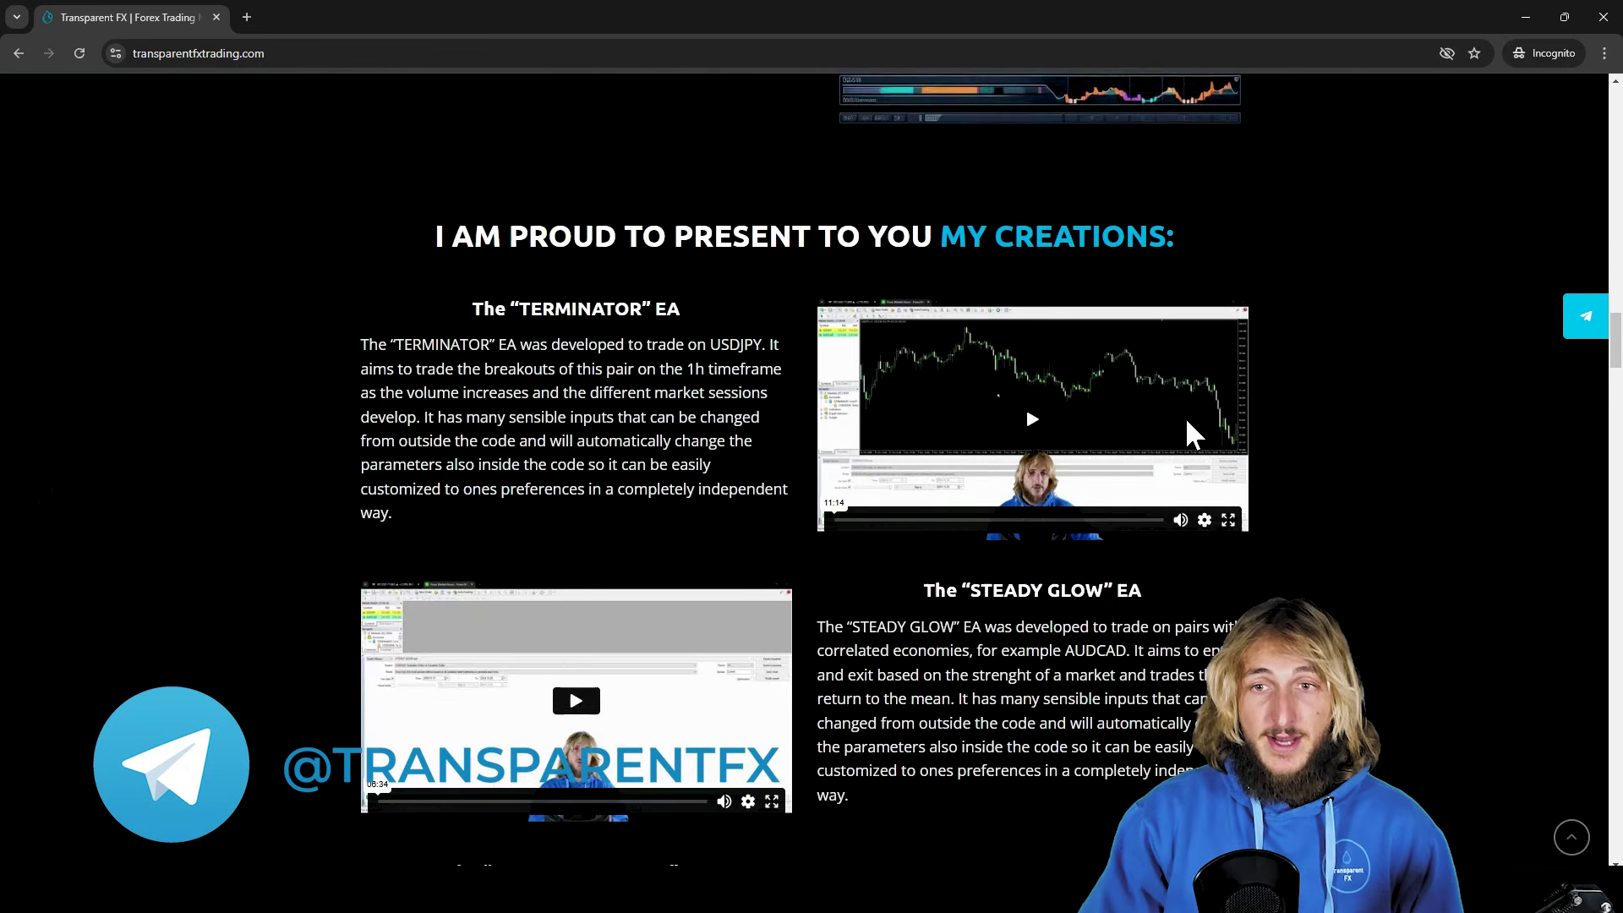
pyautogui.scroll(-17, 1084, 422)
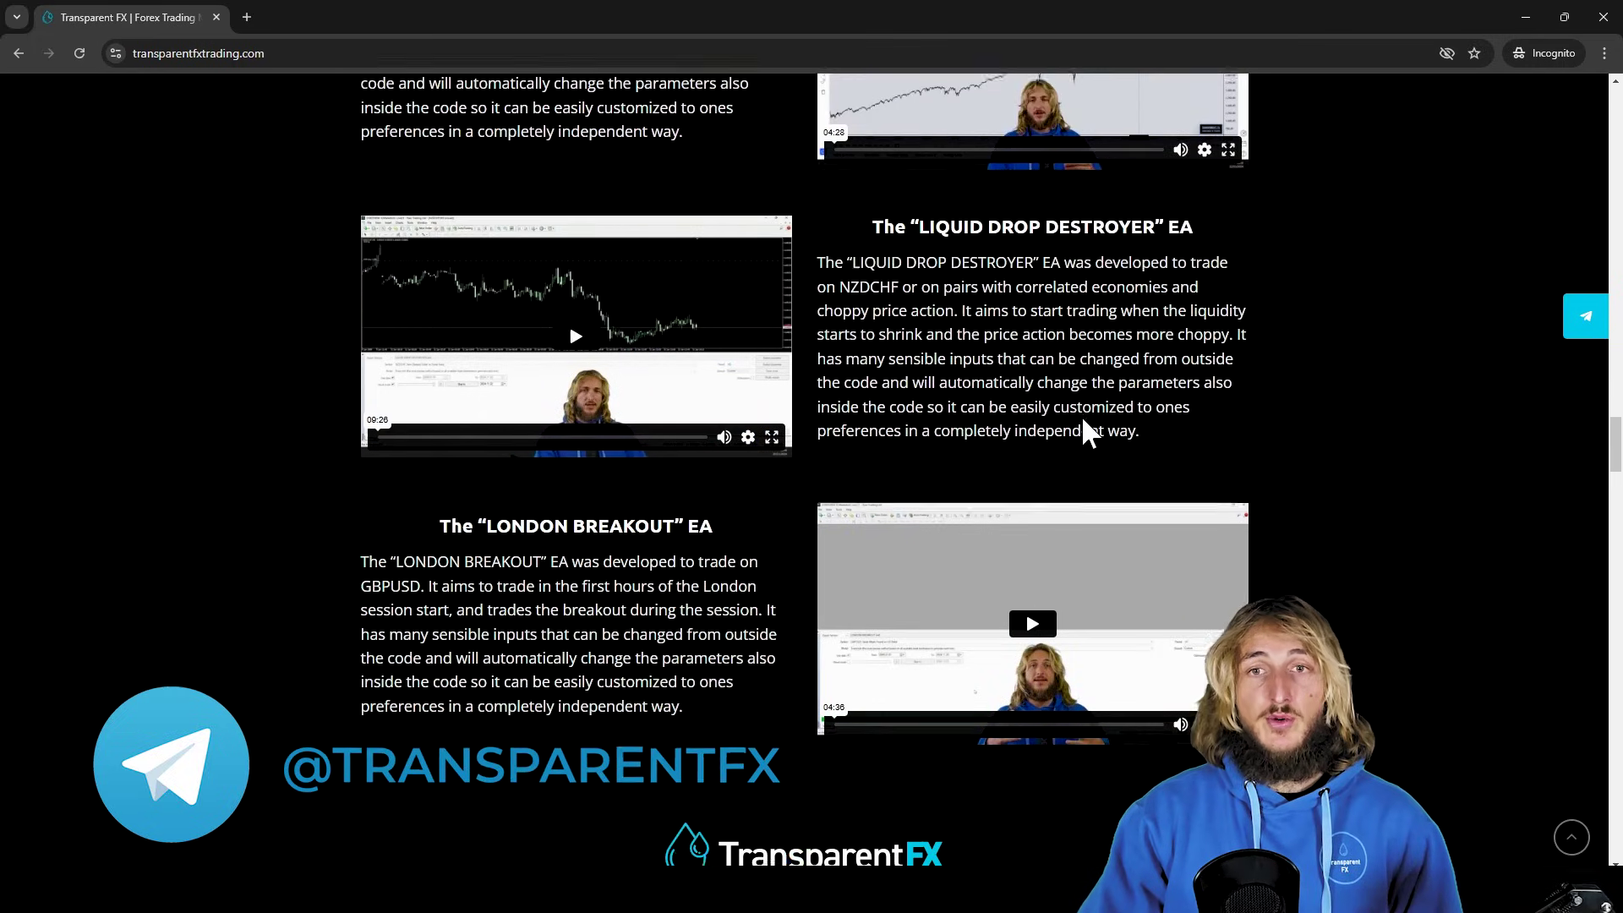
pyautogui.scroll(-7, 1083, 419)
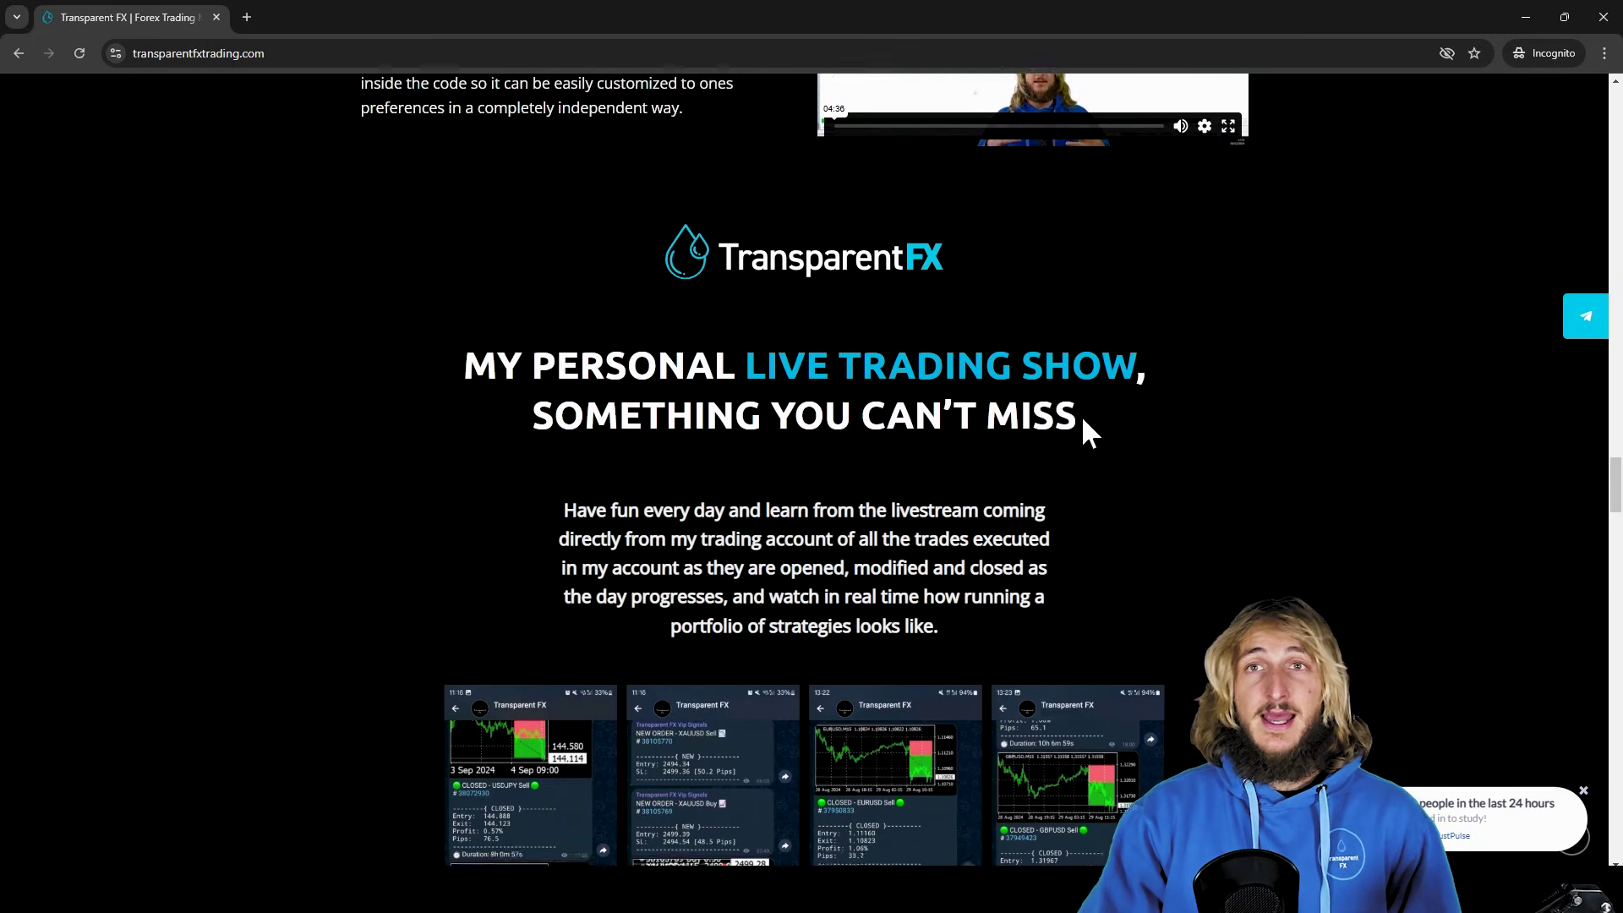
pyautogui.scroll(-9, 1083, 420)
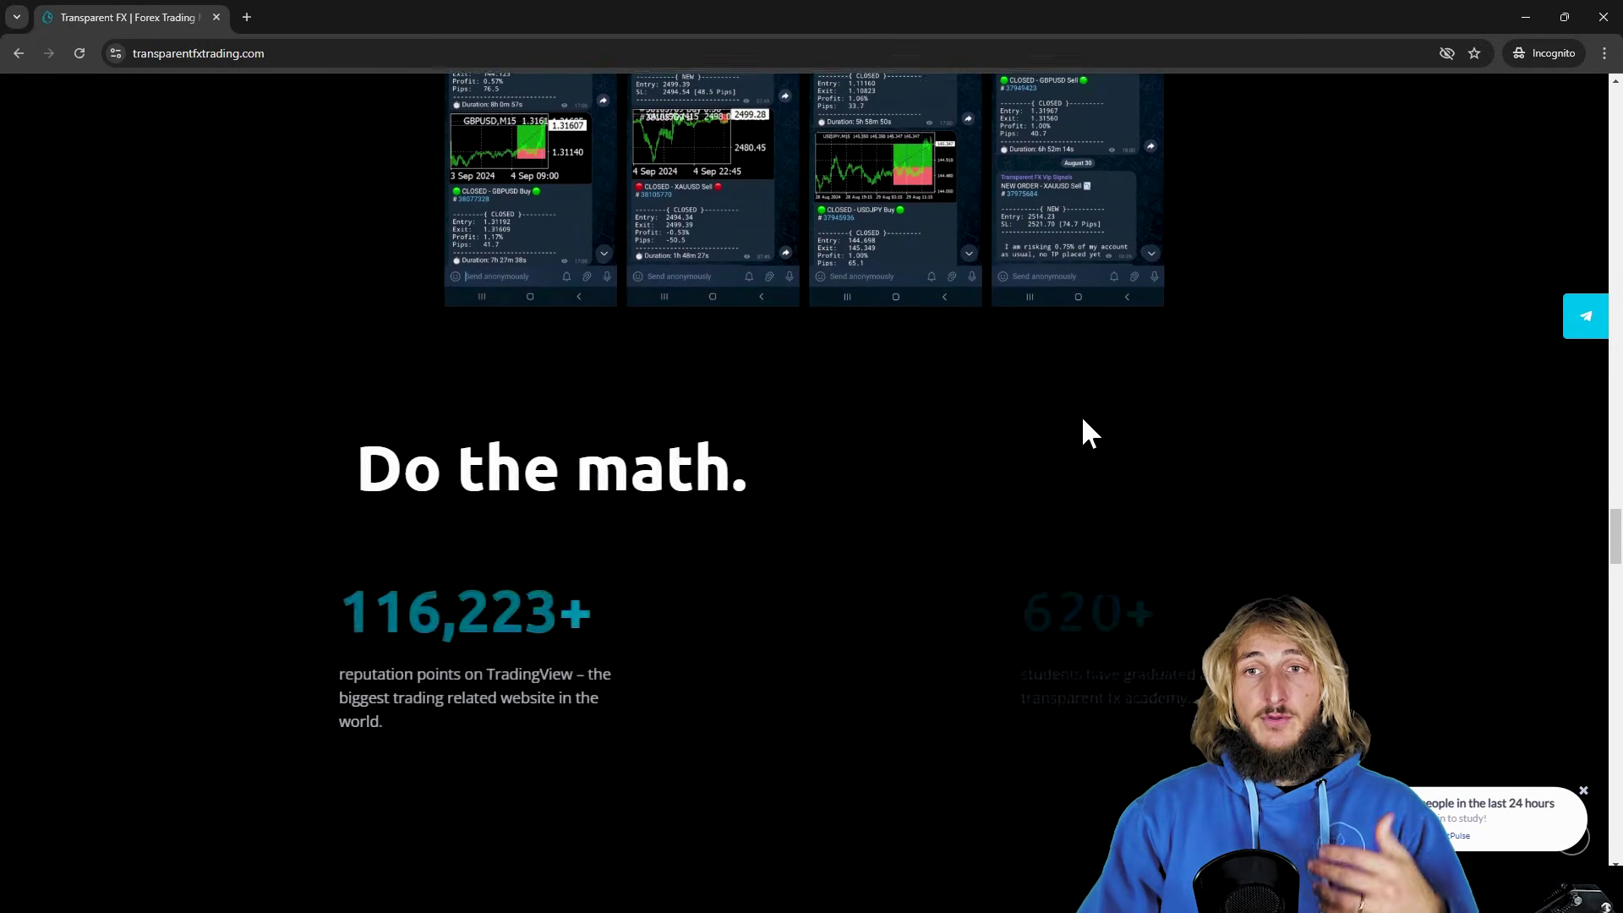
pyautogui.scroll(-10, 1083, 420)
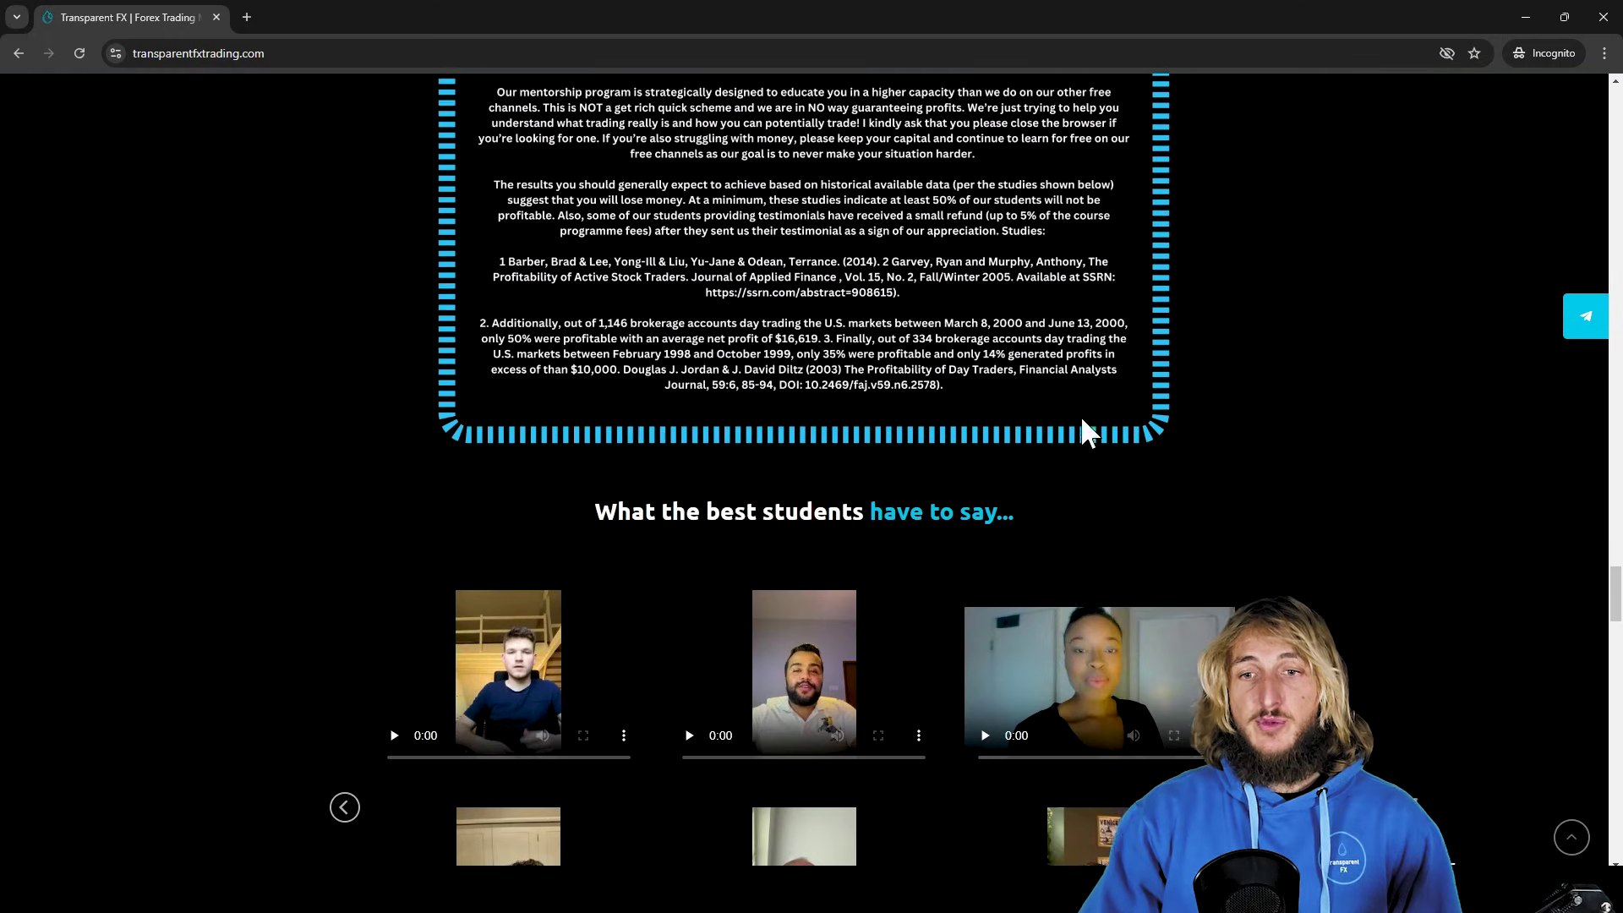
pyautogui.scroll(-7, 1080, 414)
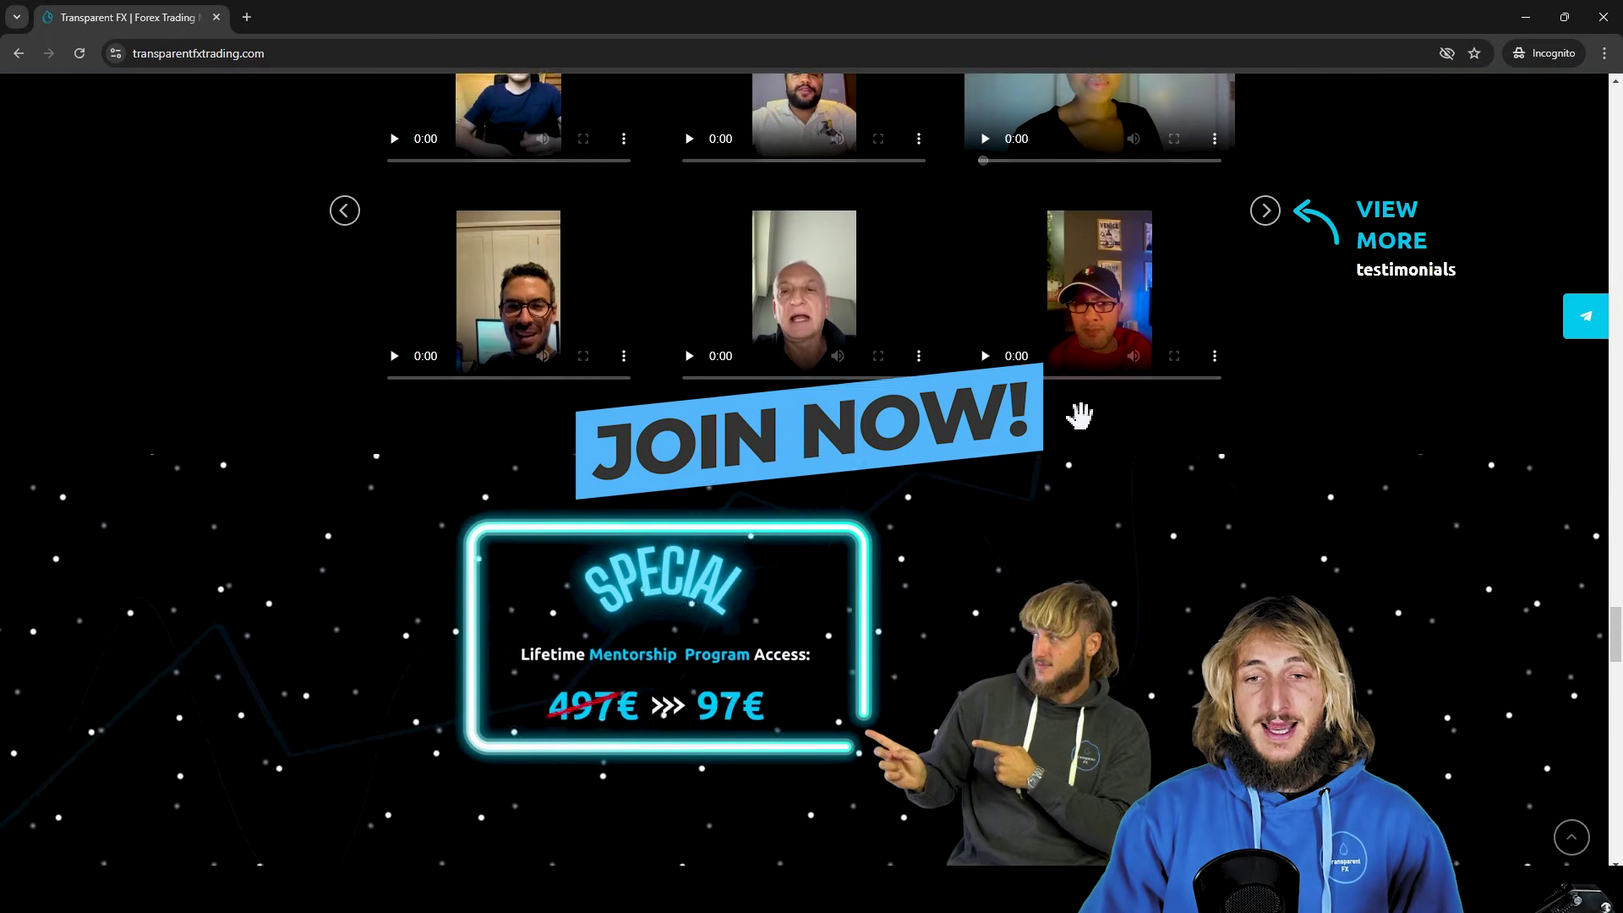
pyautogui.scroll(-2, 1080, 414)
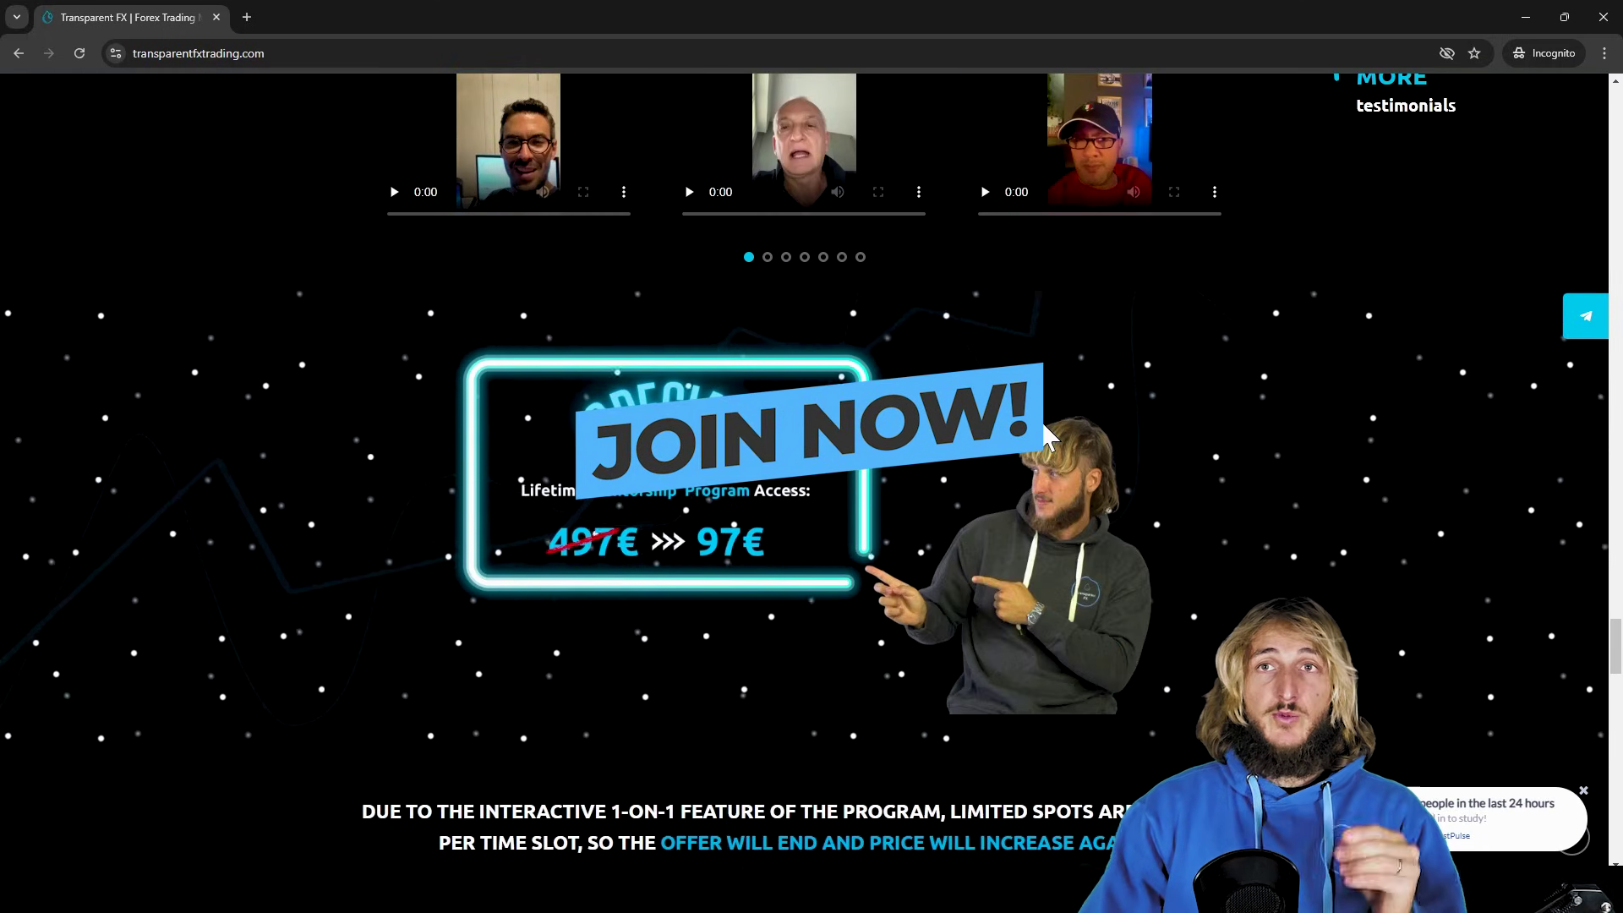
pyautogui.scroll(-1, 1048, 436)
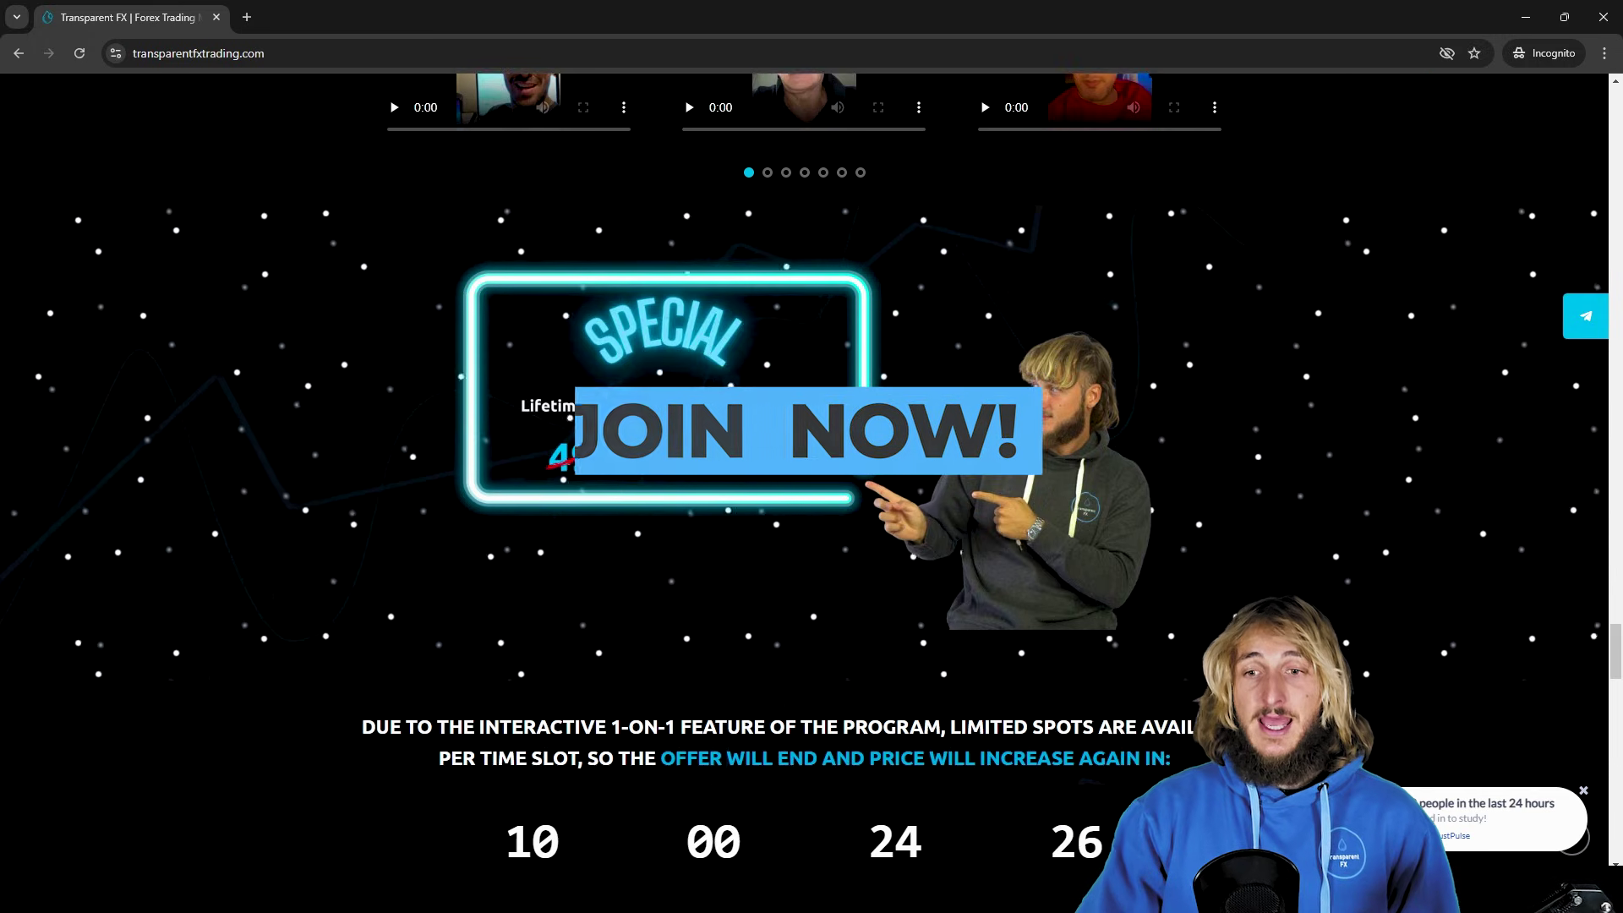
pyautogui.scroll(-1, 949, 418)
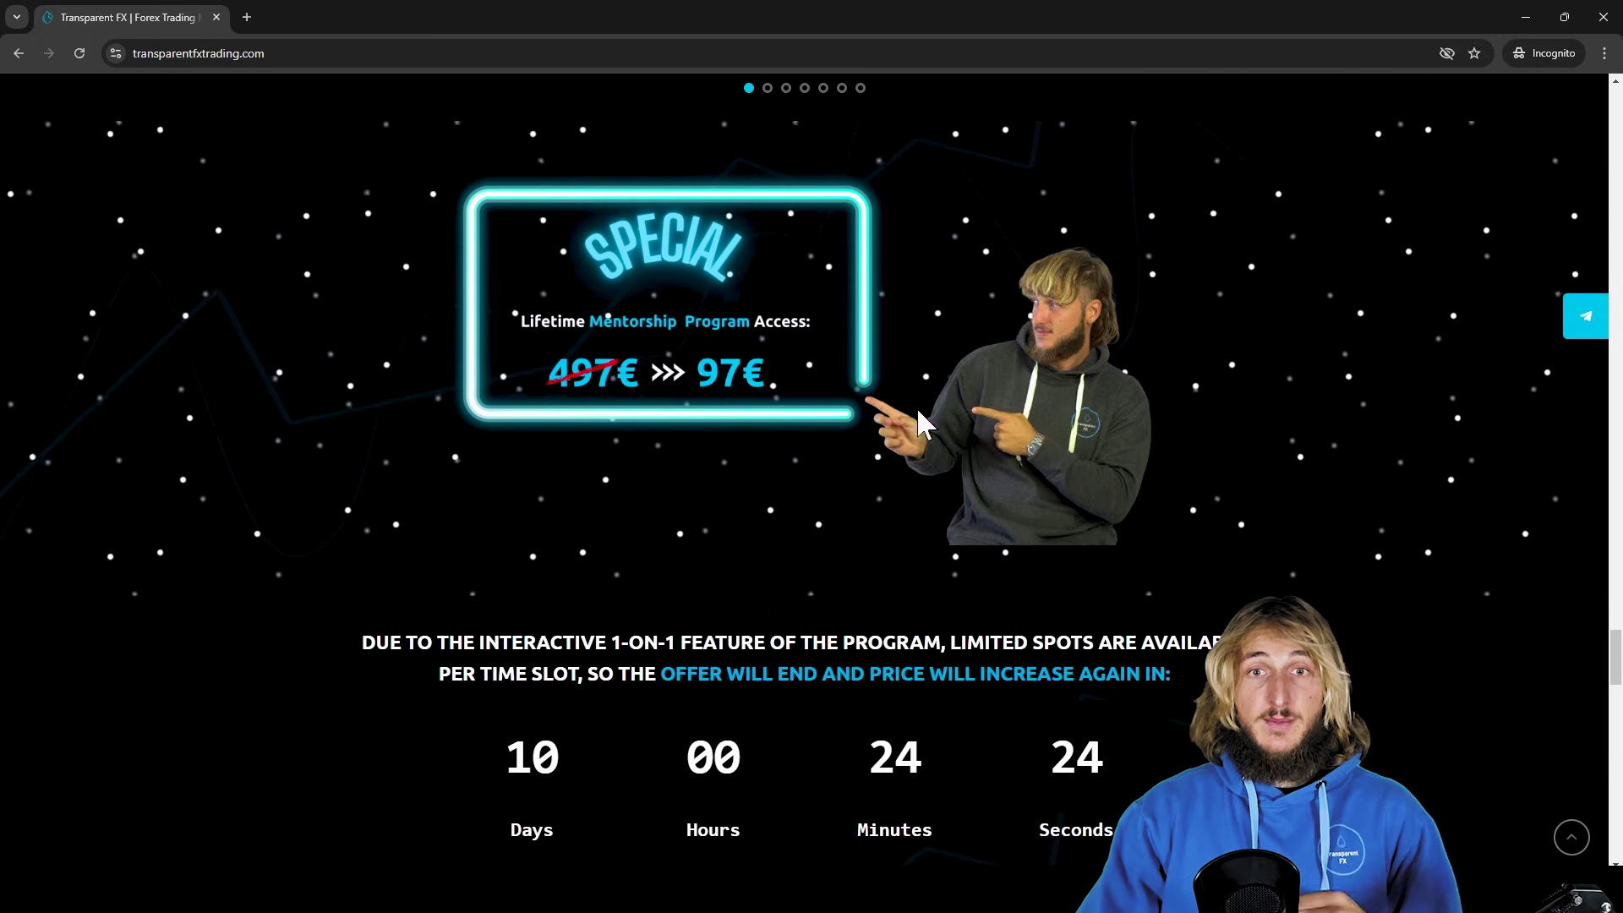
pyautogui.scroll(-3, 1134, 471)
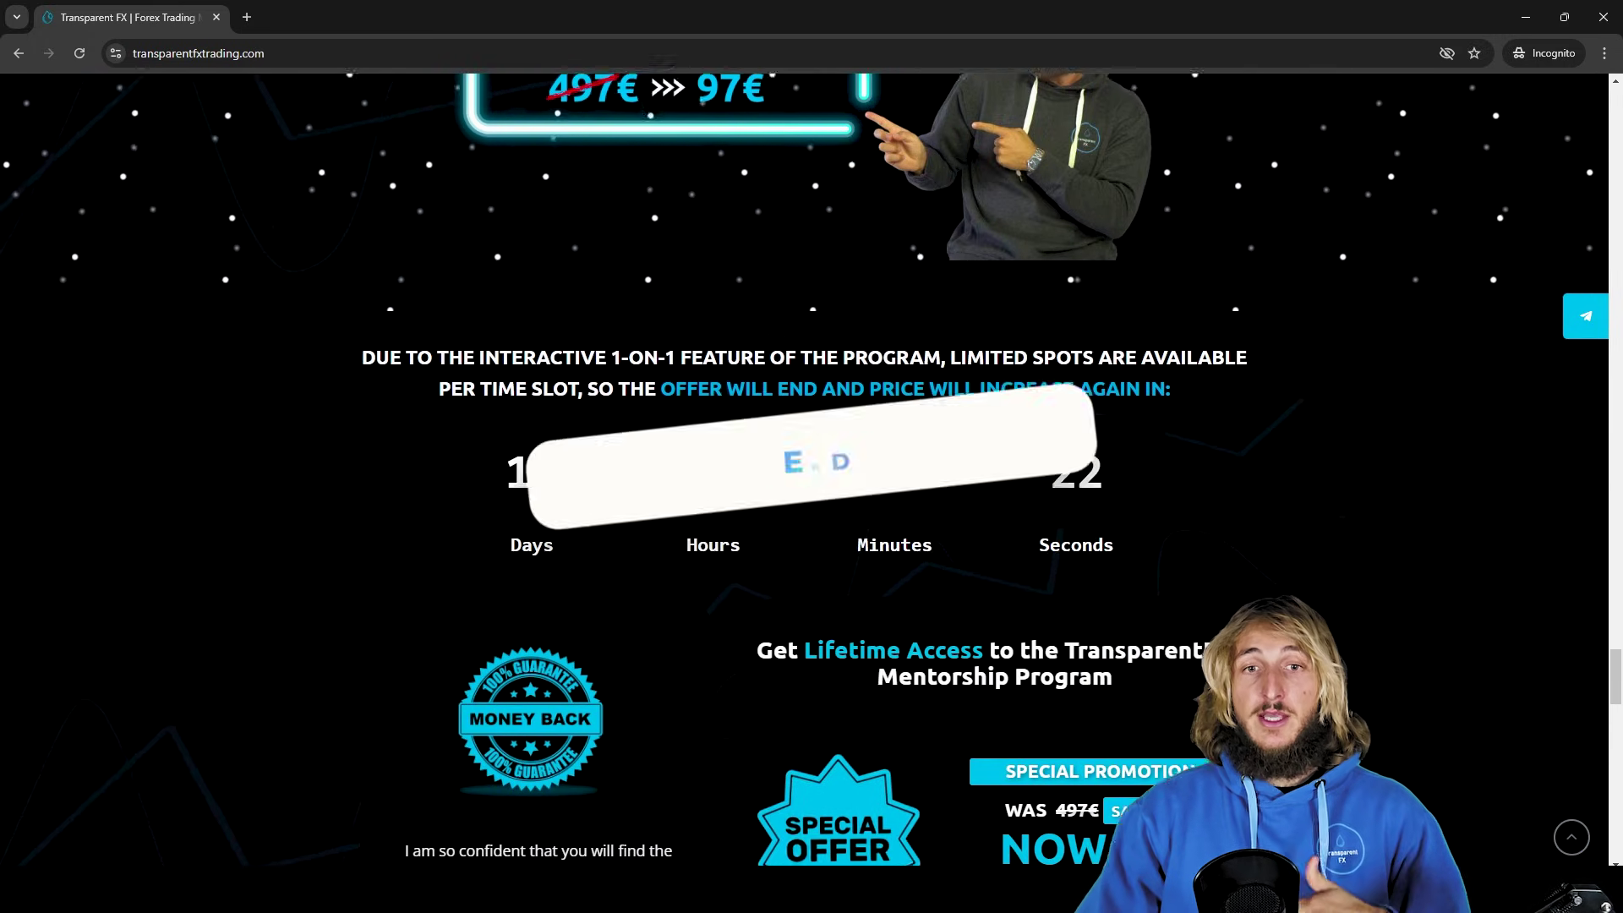
pyautogui.scroll(-2, 496, 363)
pyautogui.scroll(-1, 971, 373)
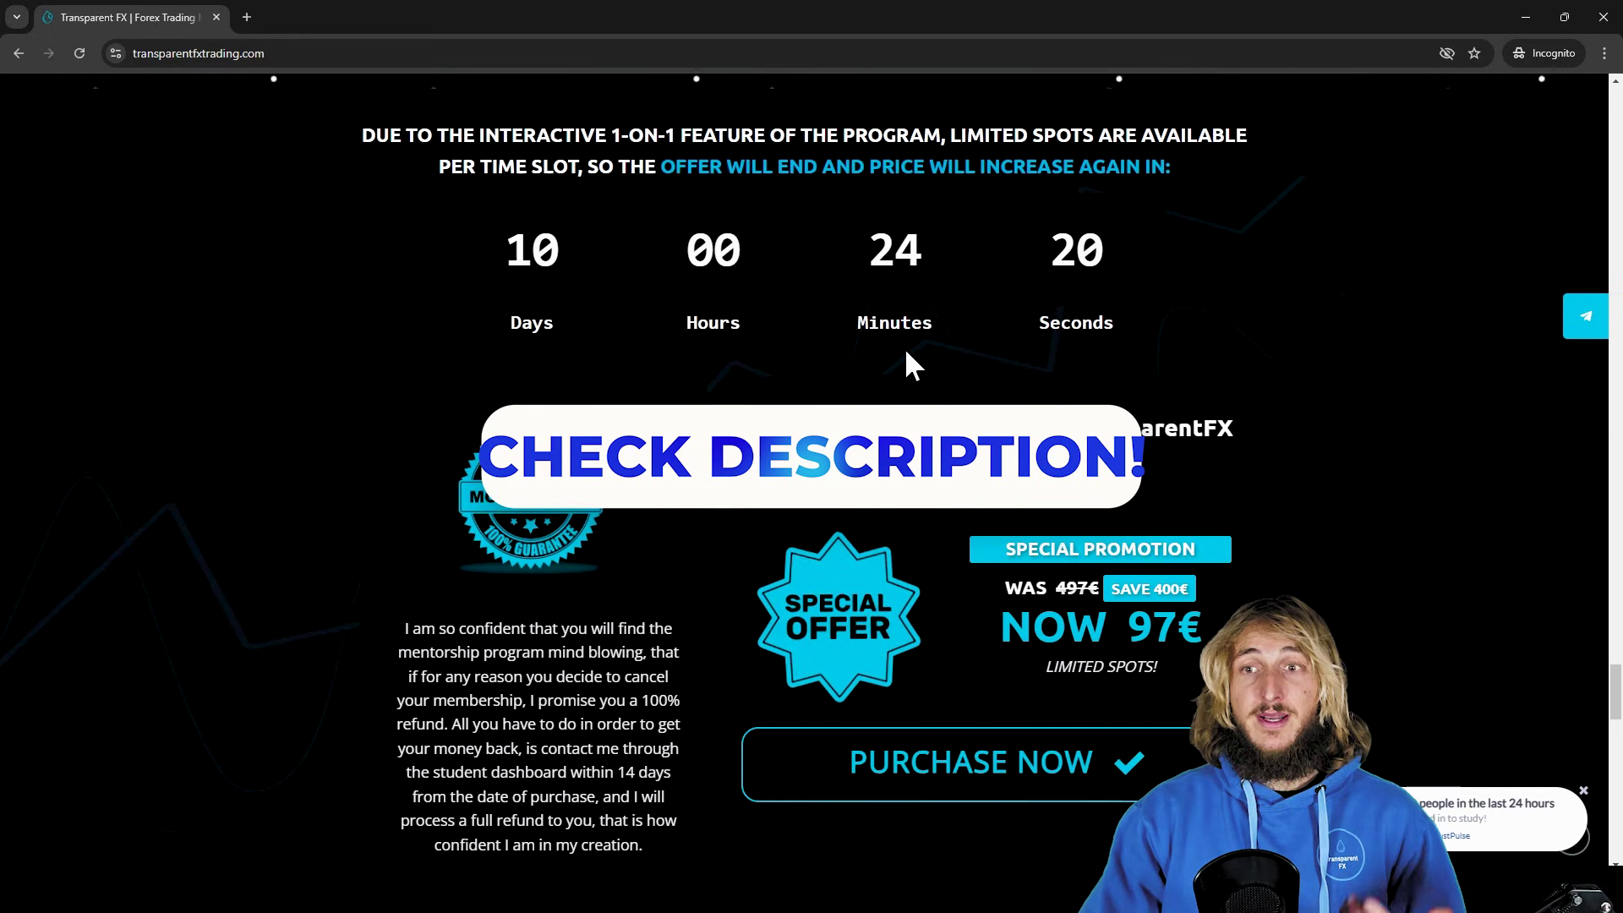
pyautogui.scroll(-1, 904, 348)
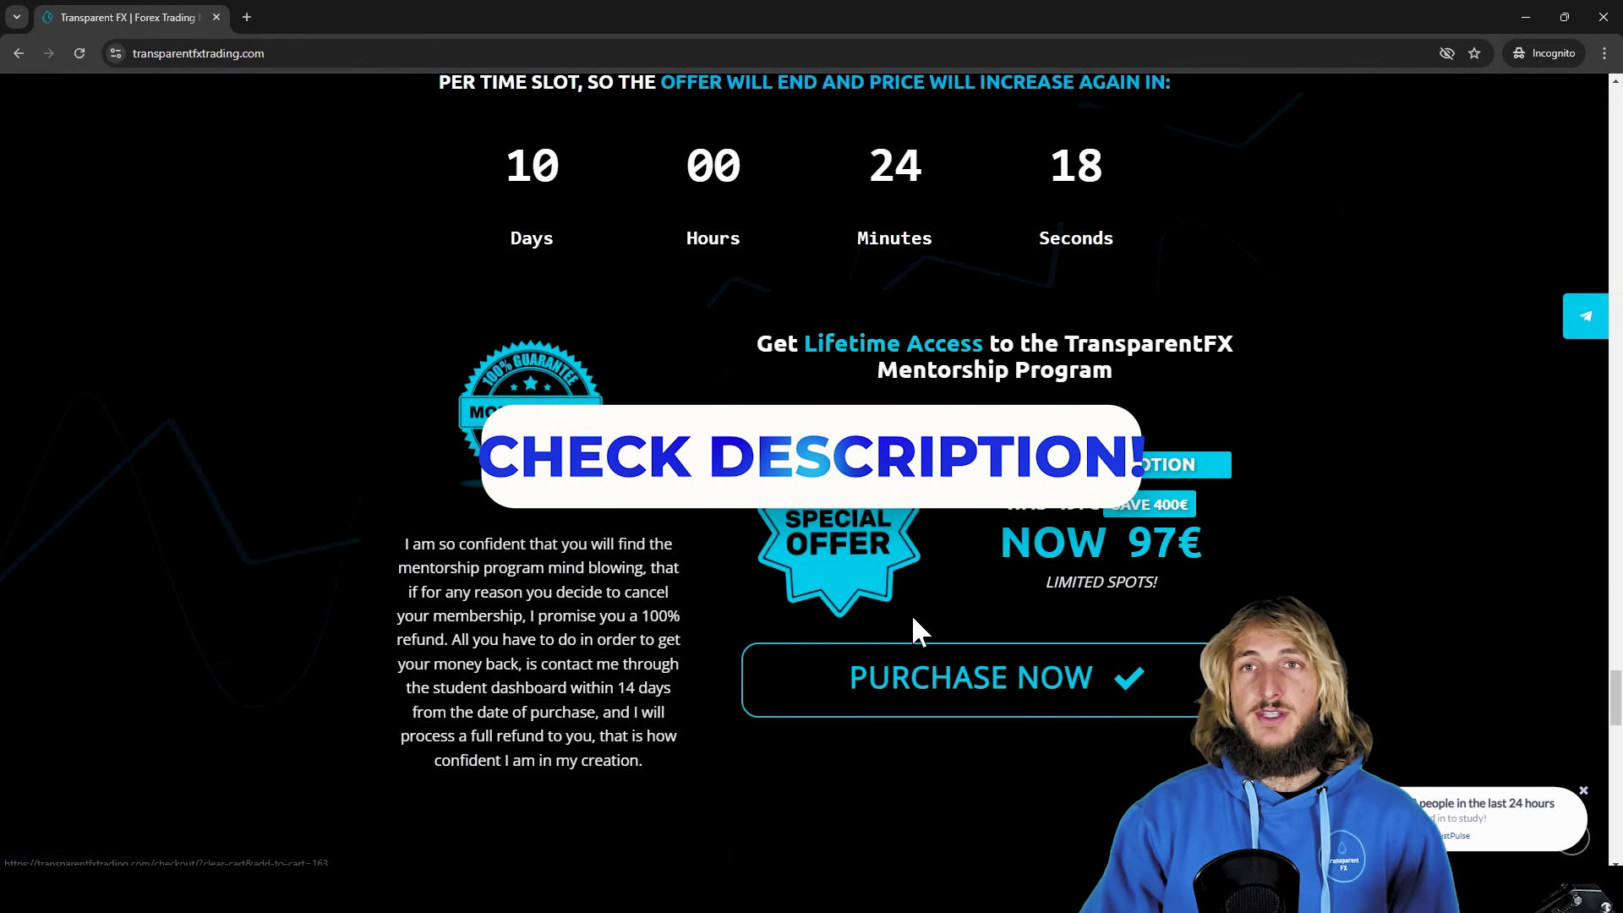